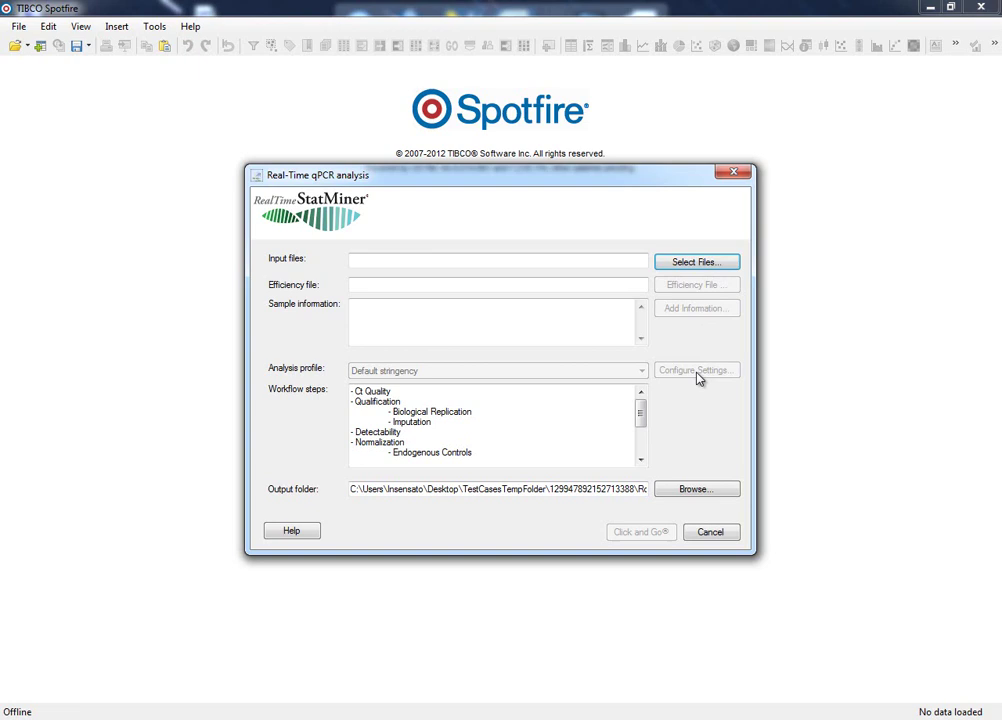
Add all qPCR files from the example1 folder to the input file selection
click(706, 263)
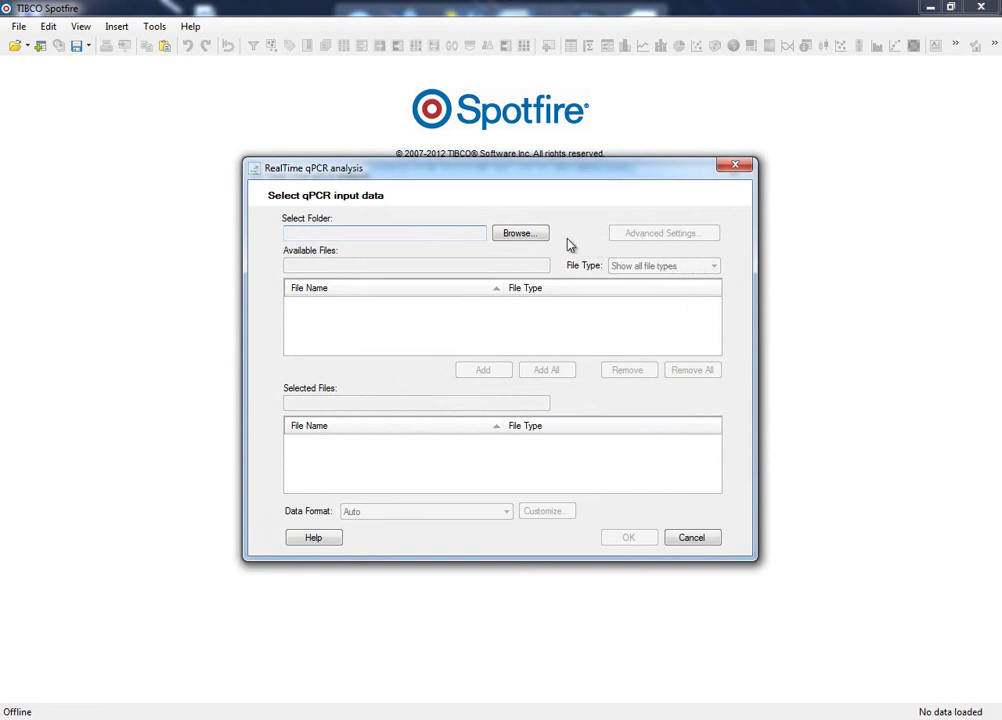
click(522, 234)
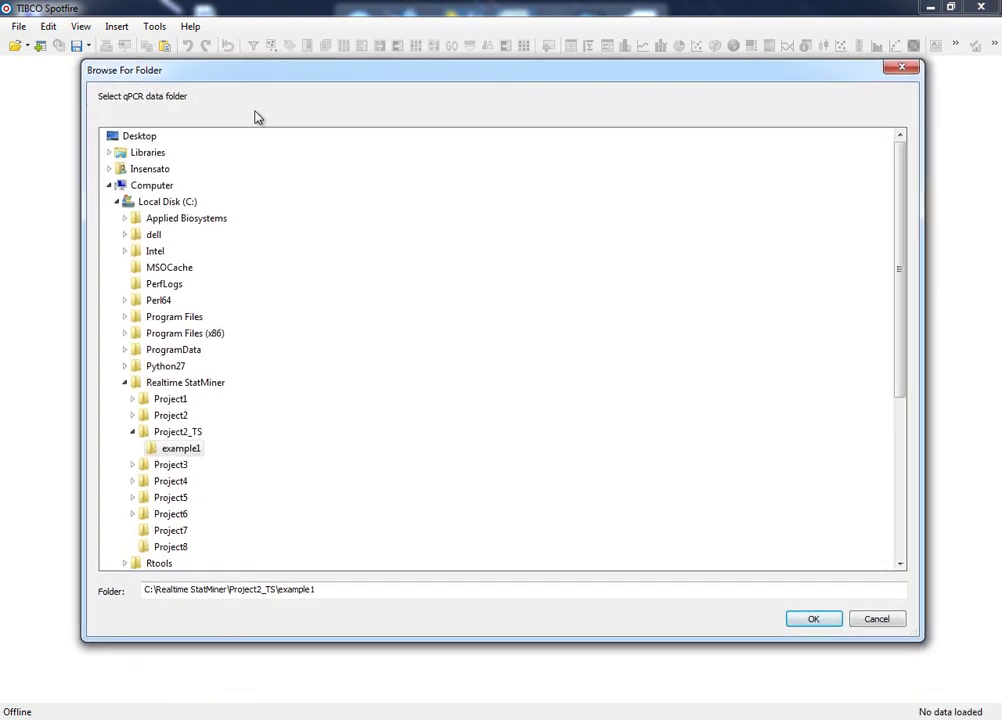
click(813, 619)
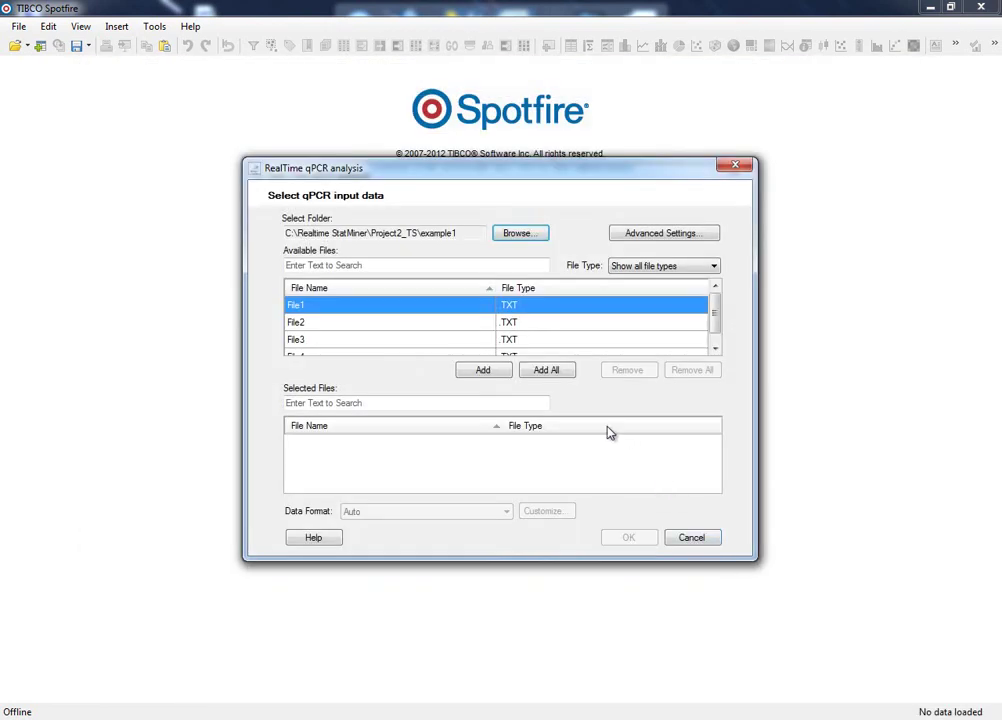
click(548, 372)
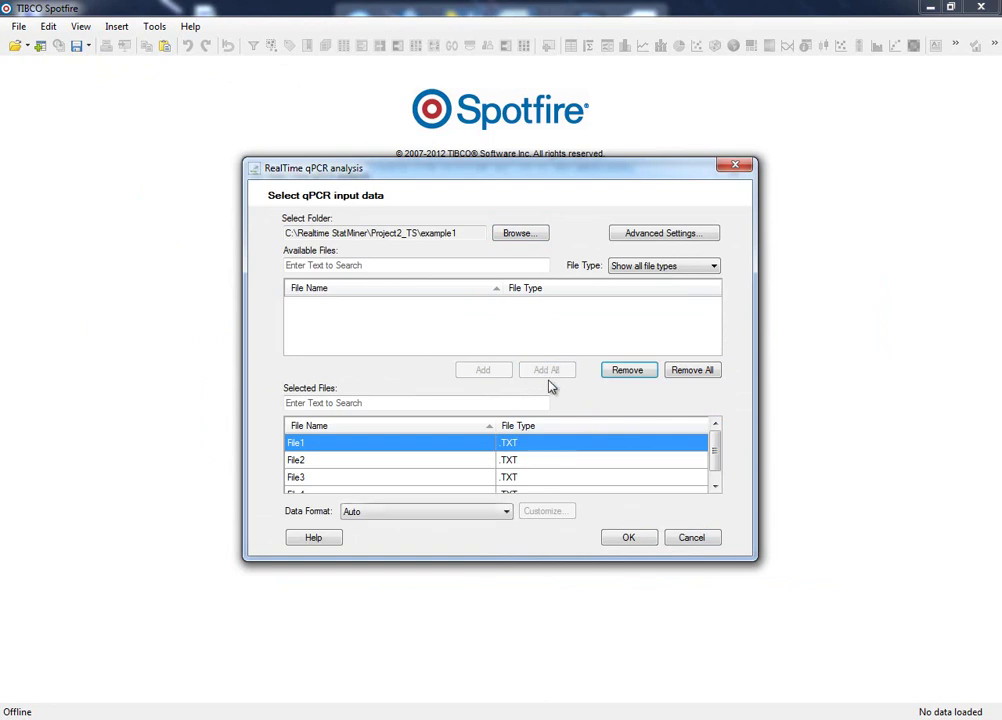
Set the Data Format to Custom and open the import customization
click(494, 517)
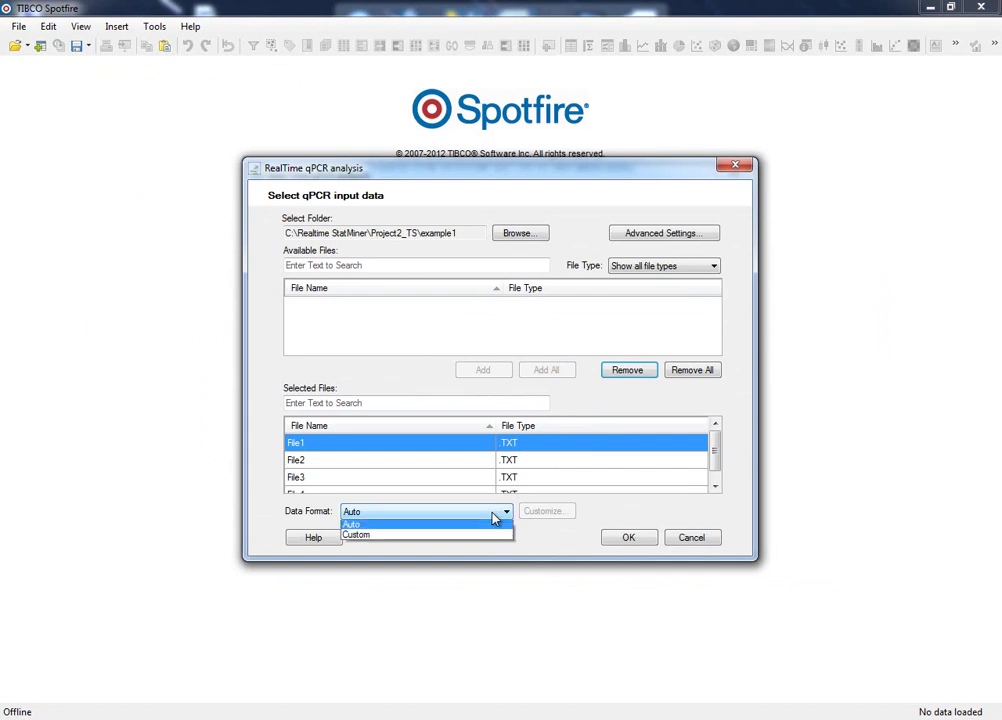
click(481, 537)
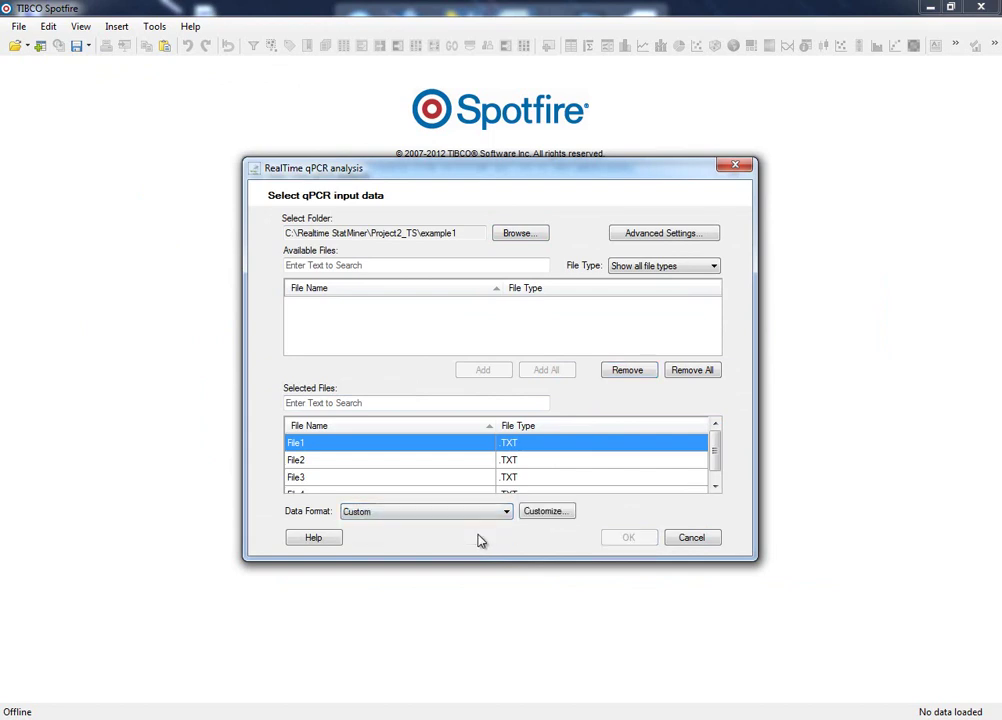
click(557, 516)
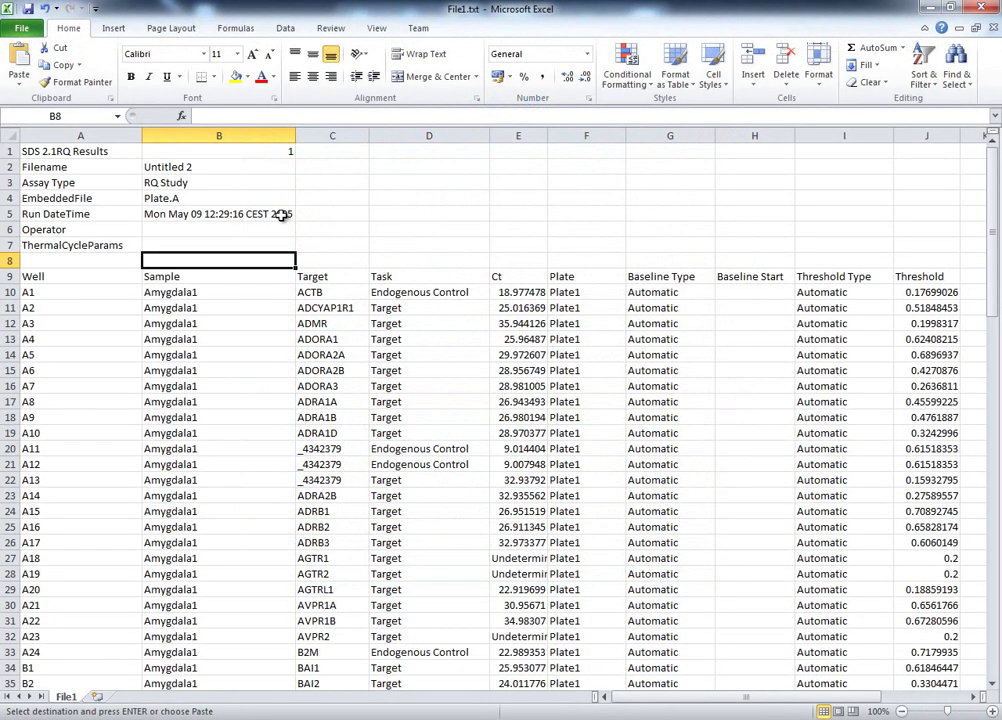
Review File1.txt's Sample, Target and Ct columns and the Well, Task and Plate headers in row 9
click(255, 132)
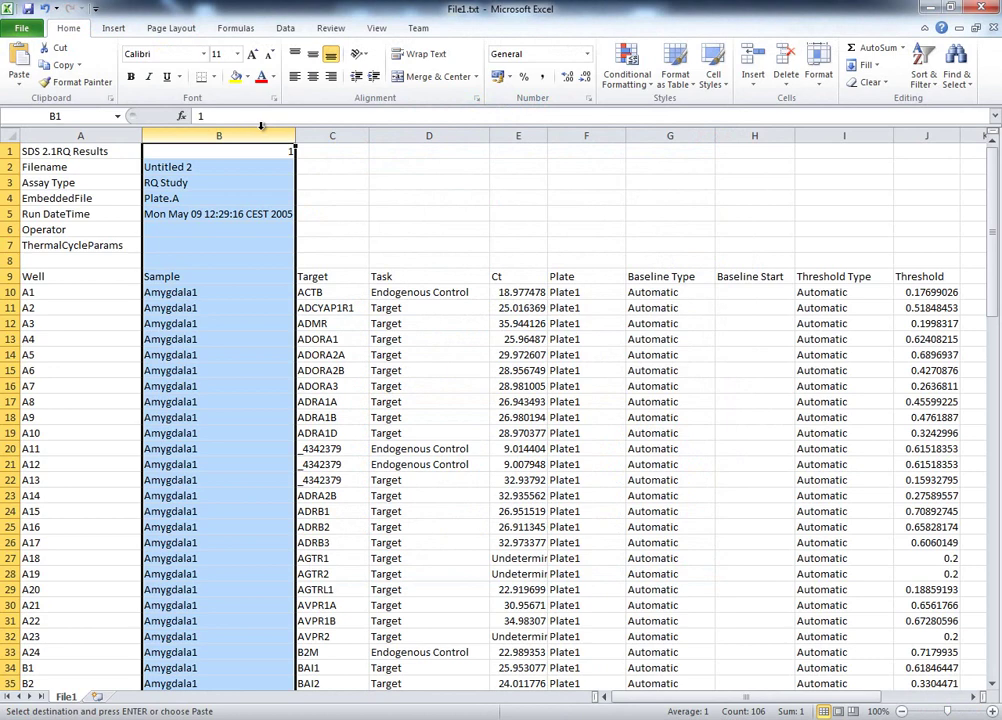
click(328, 133)
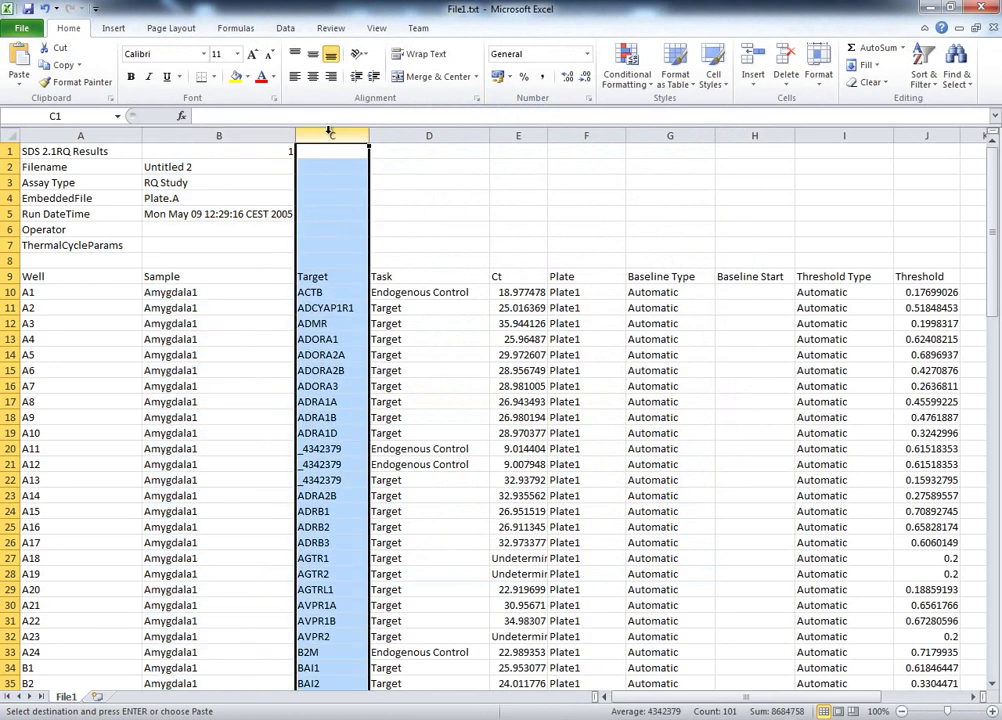
click(517, 133)
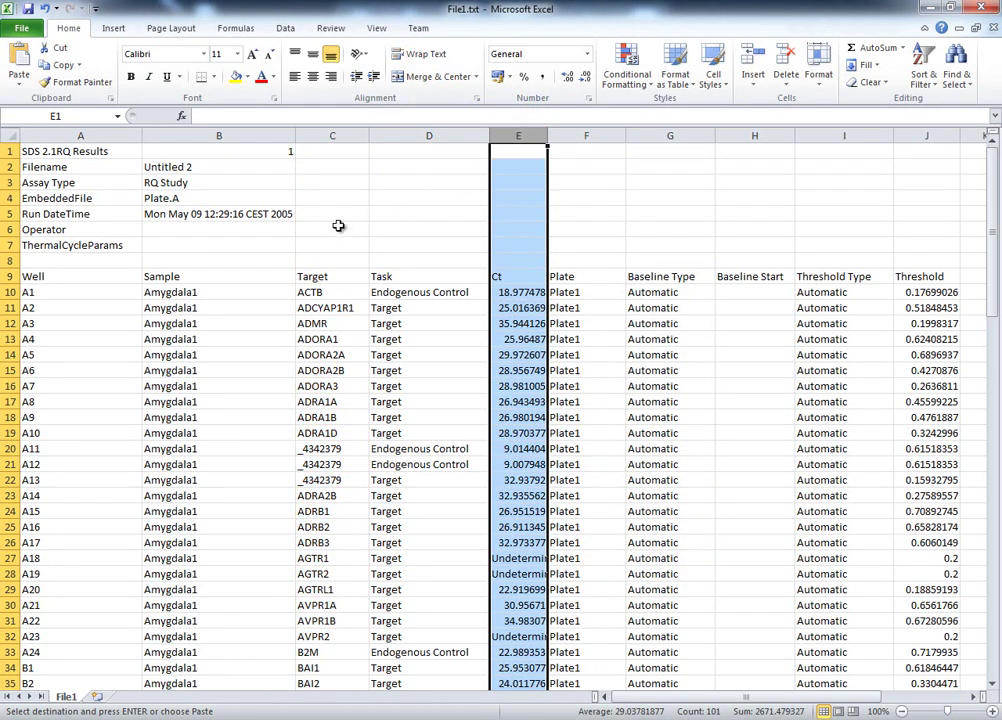
click(220, 245)
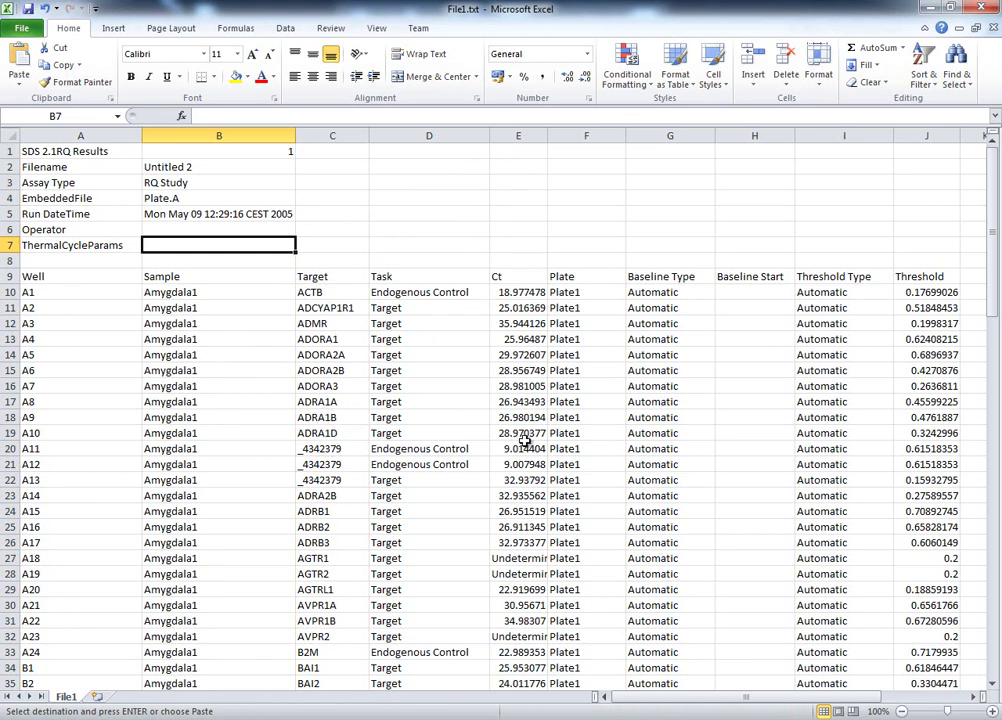
click(98, 277)
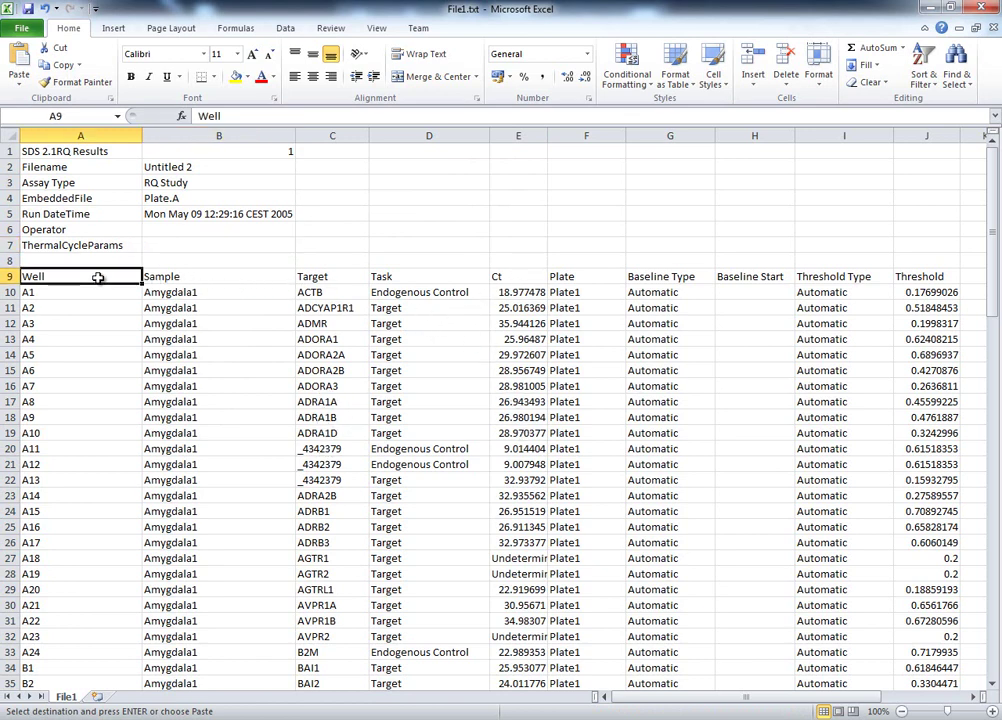
click(396, 279)
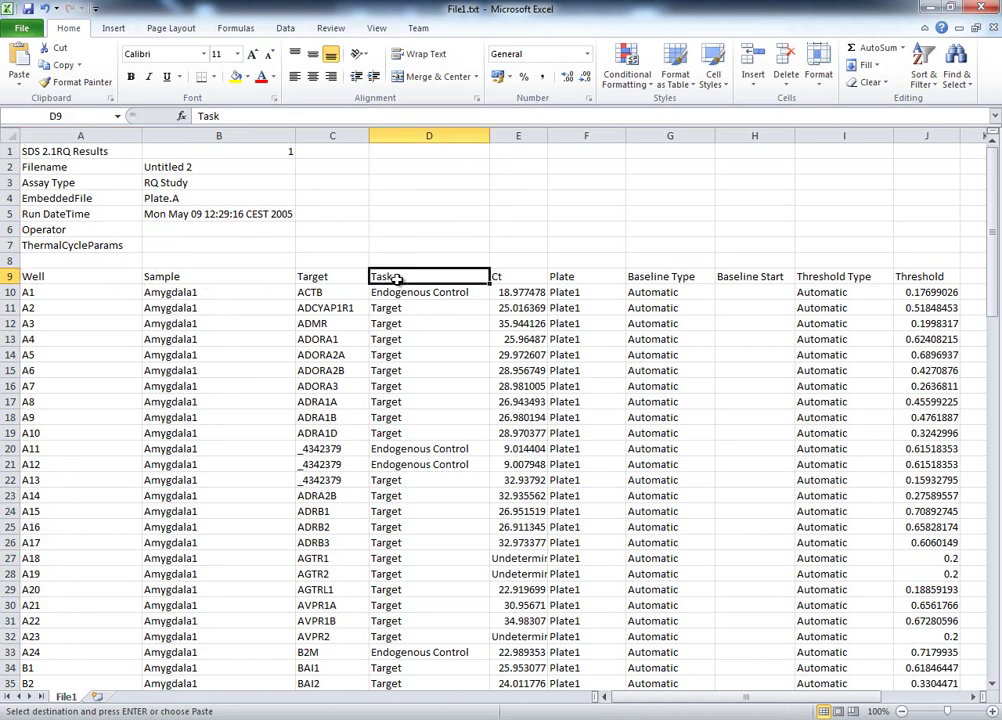
click(587, 281)
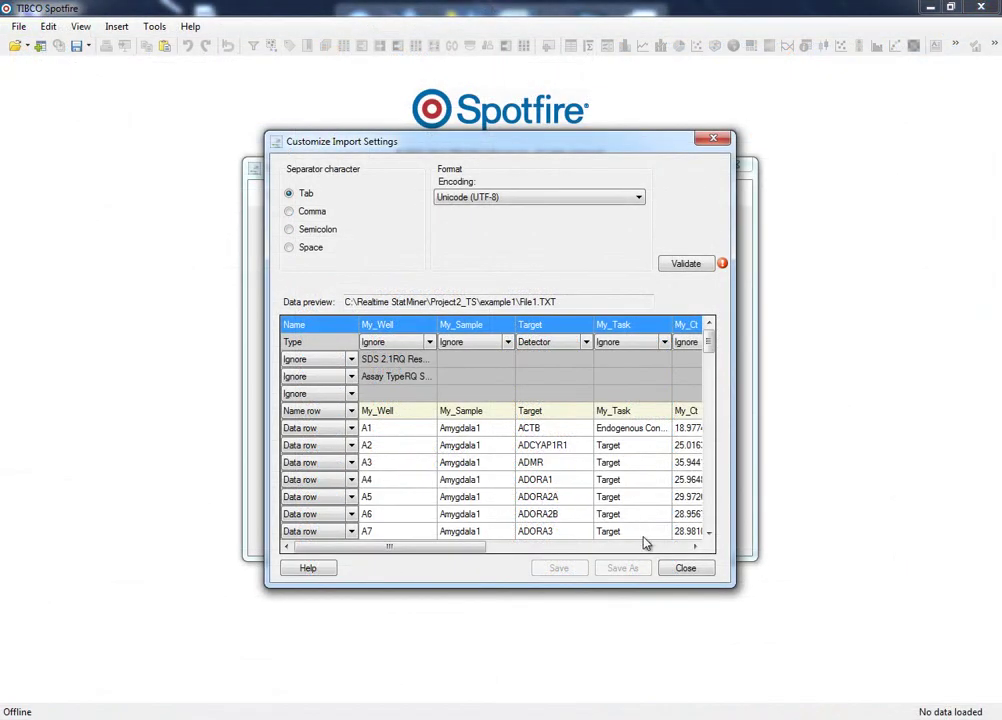
Close the import customization and switch the Data Format back to Auto
click(685, 568)
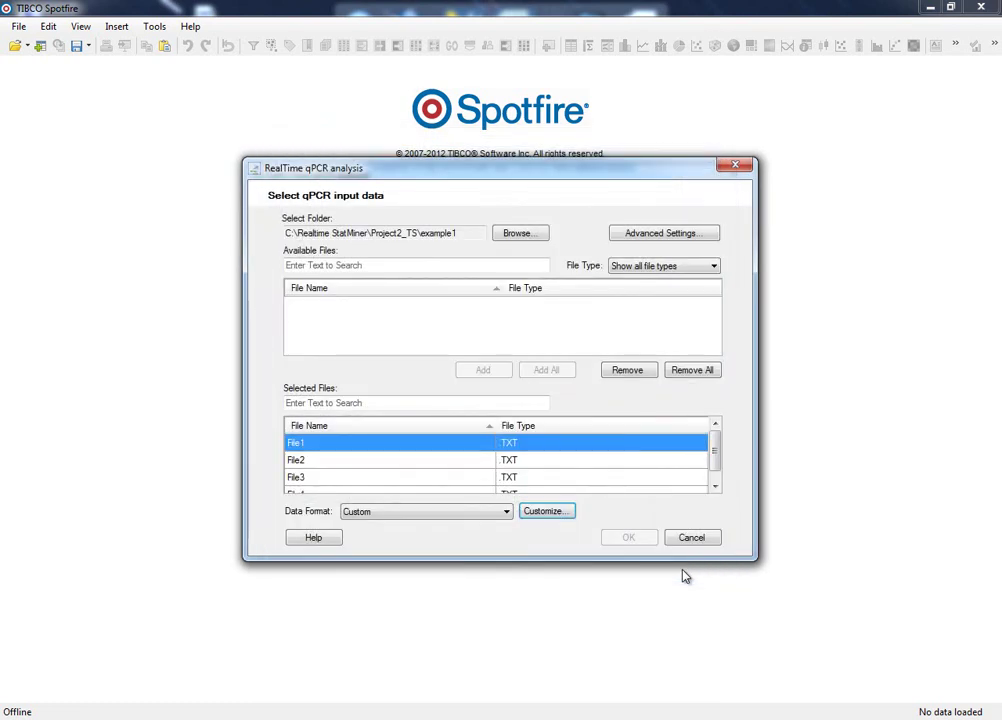
click(474, 514)
click(473, 527)
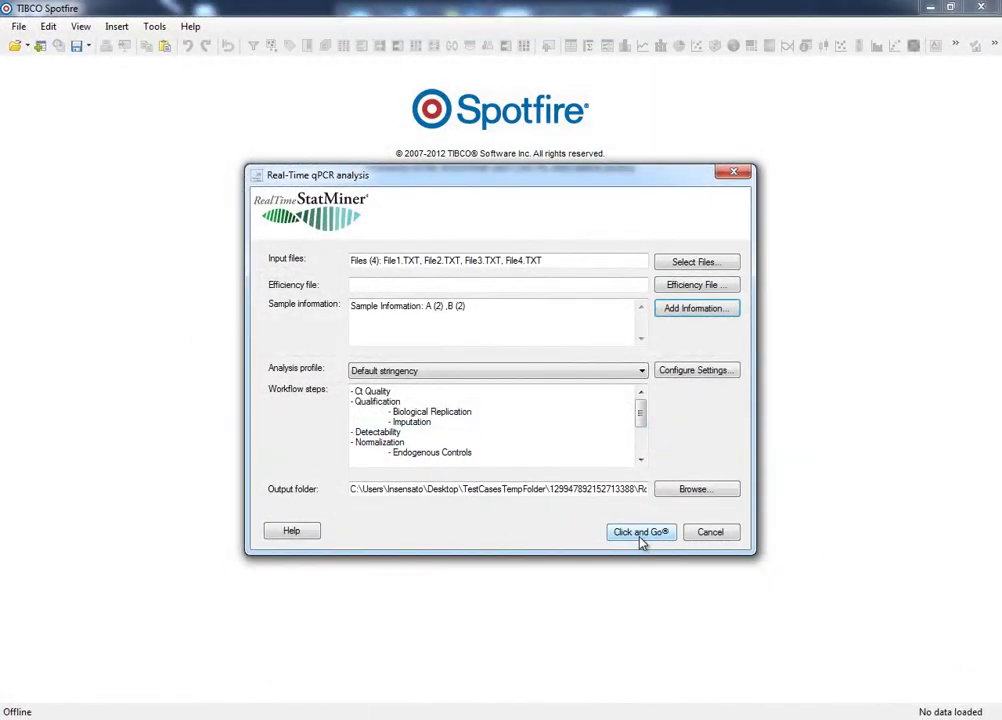
Run Click and Go on the Auto import, then set Data Format back to Custom after it fails
click(641, 540)
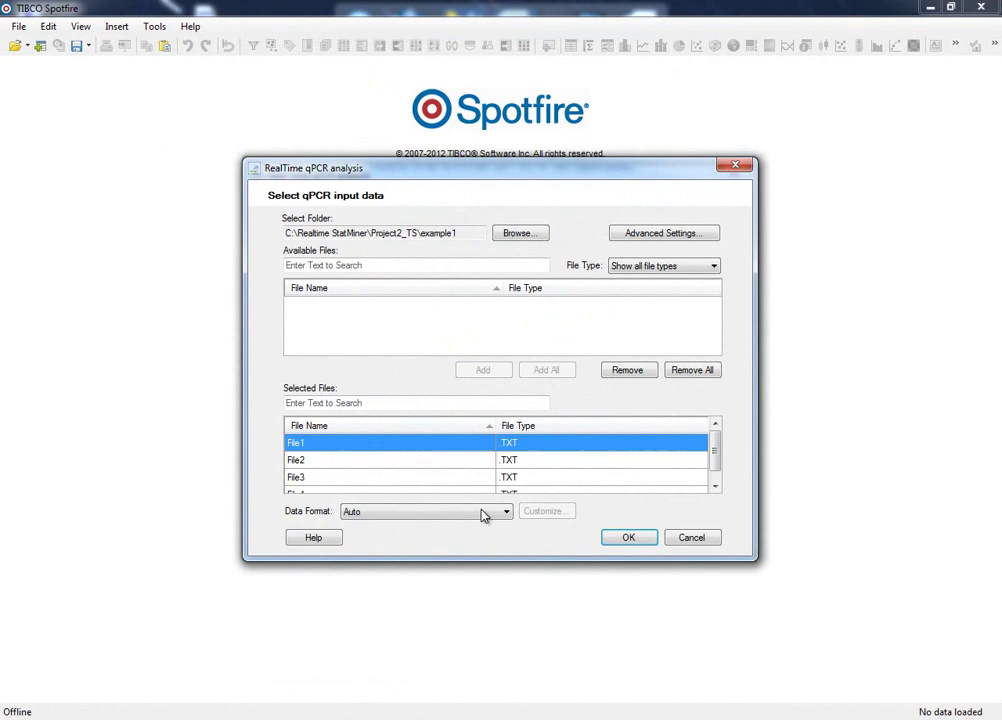
click(481, 513)
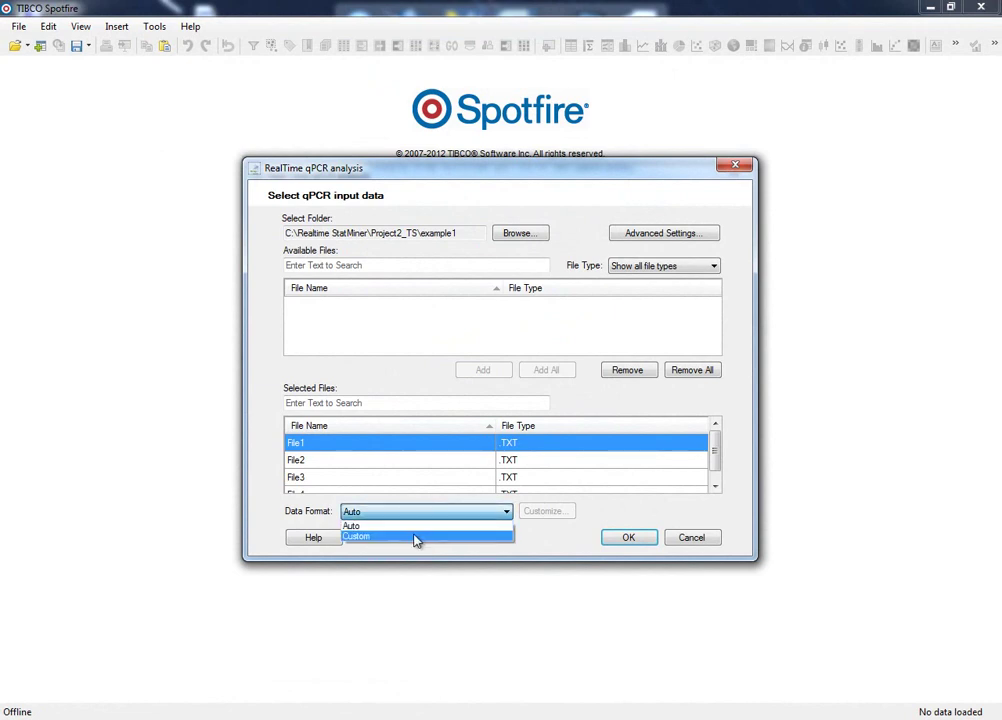
click(416, 538)
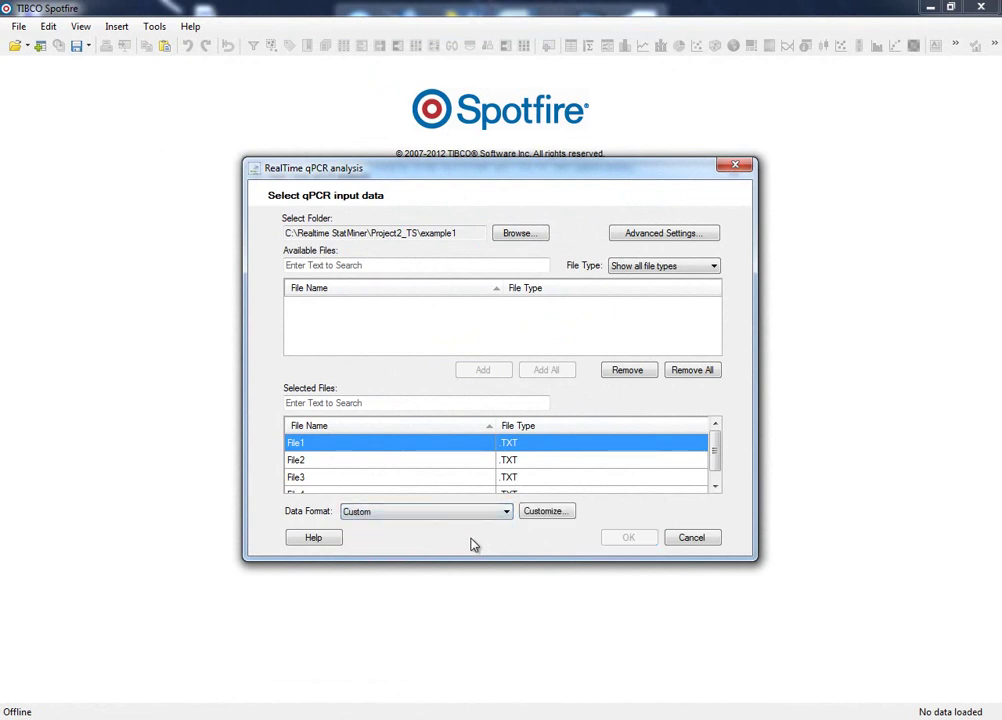
Reopen the custom import settings for File1.TXT with Unicode (UTF-8) encoding
click(533, 516)
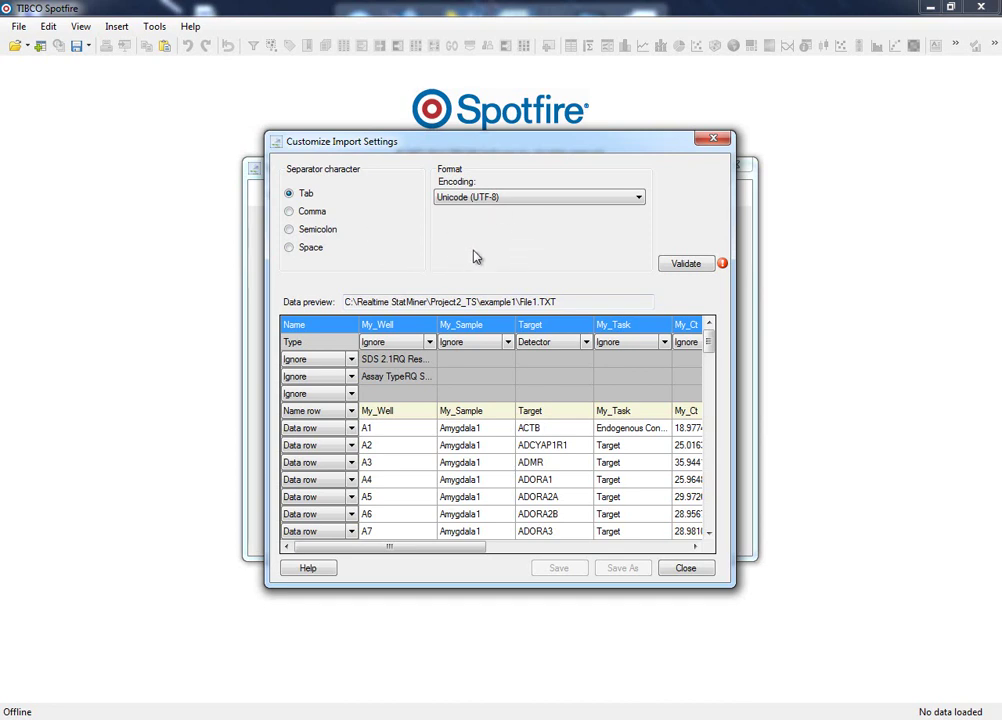
click(506, 200)
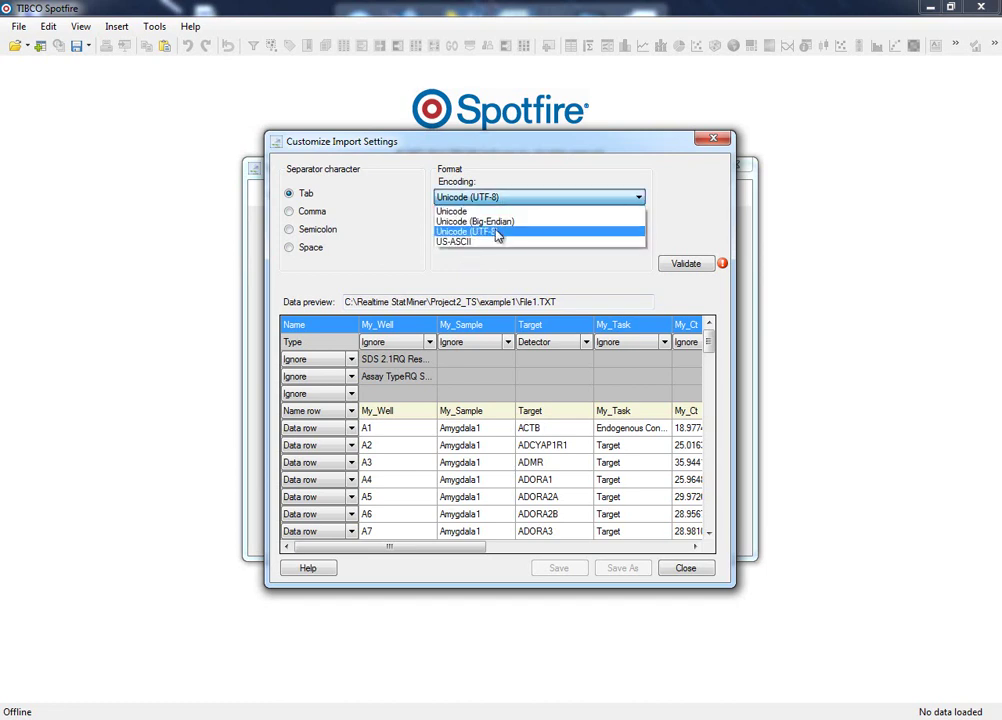
click(493, 234)
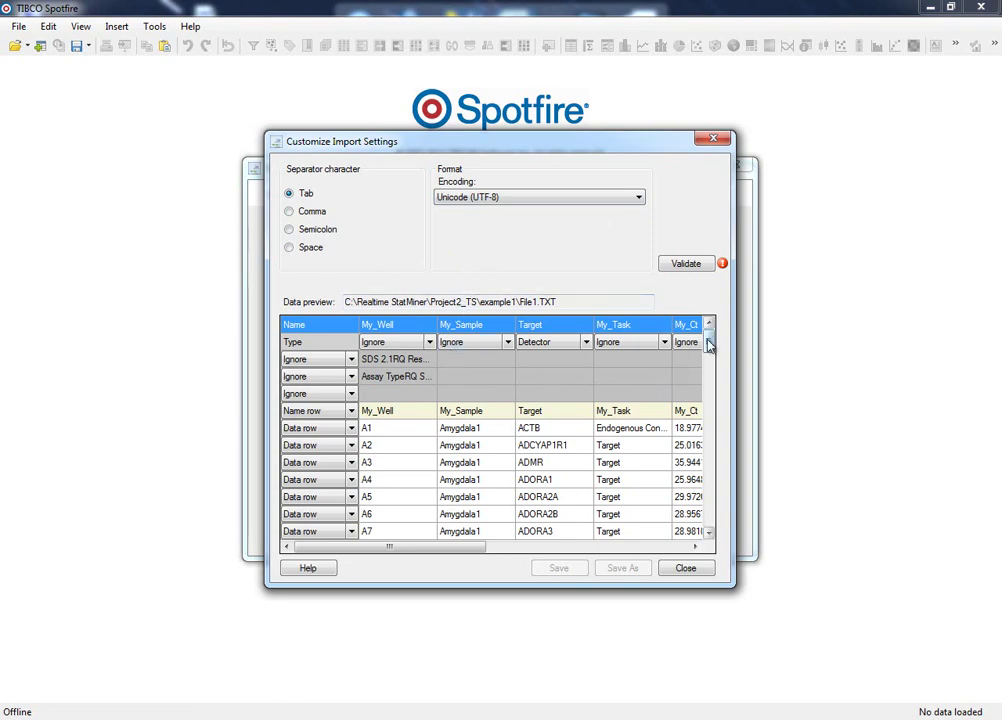
mouse_move(708, 345)
mouse_down()
mouse_move(707, 420)
mouse_move(708, 340)
mouse_up()
Keep the My_Well line as the Name row with A1 onward as Data rows, then show My_Well's type choices
click(326, 418)
click(328, 416)
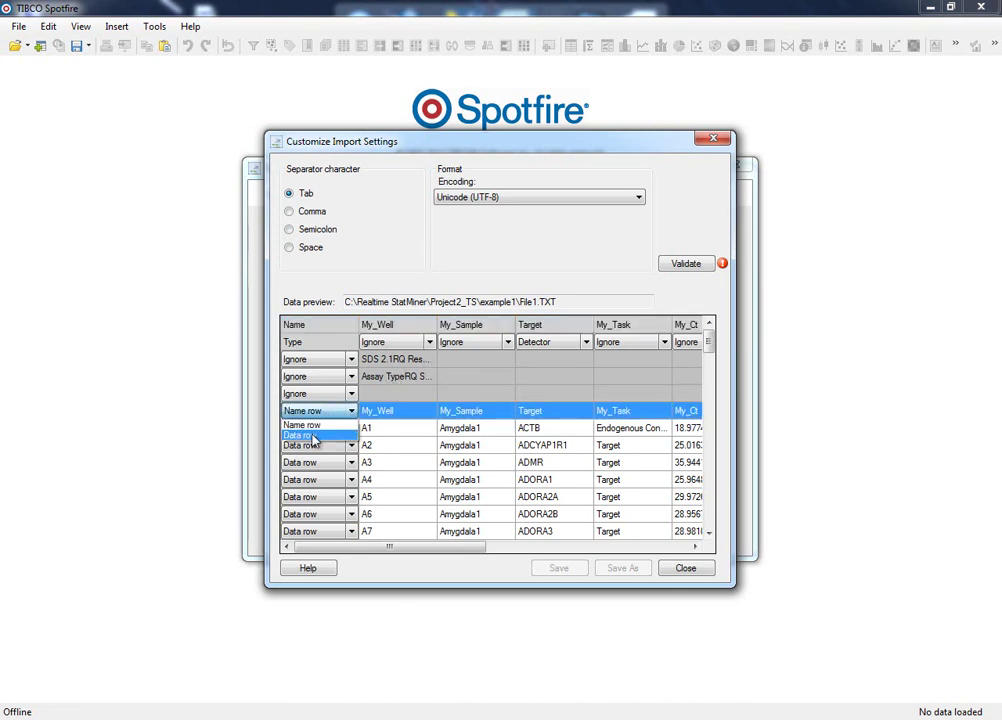
click(313, 437)
click(313, 445)
click(313, 445)
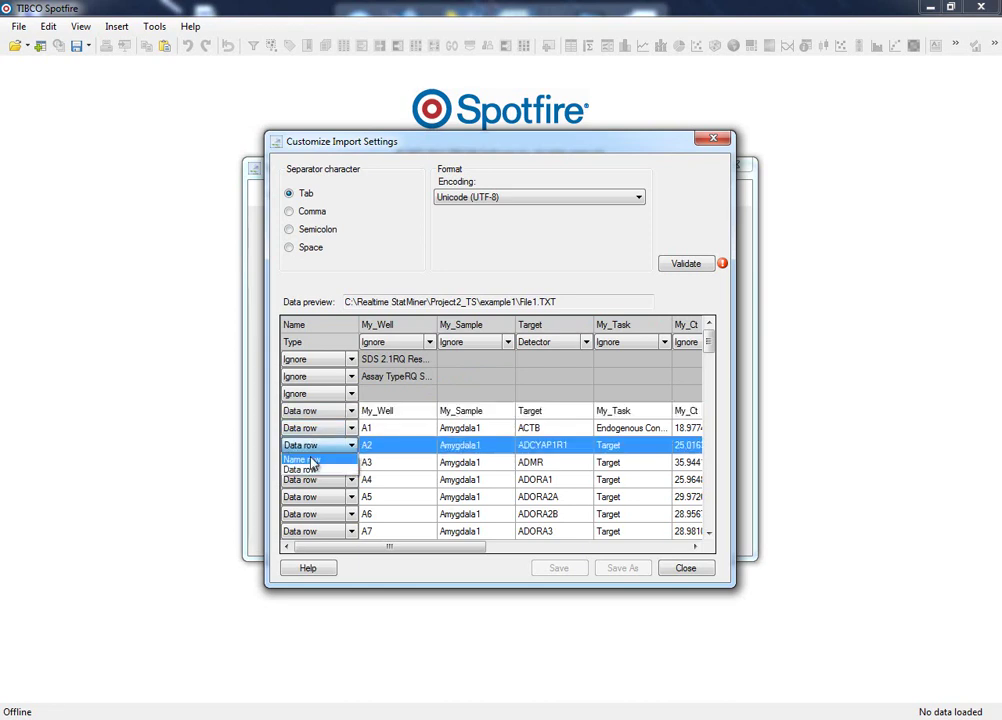
click(313, 460)
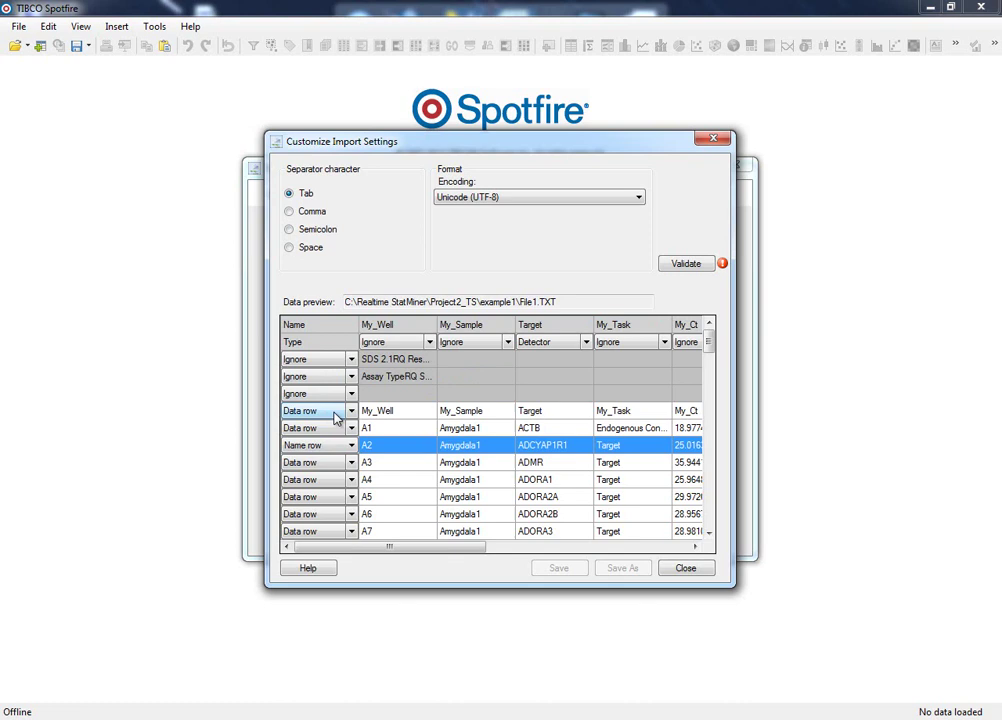
click(316, 446)
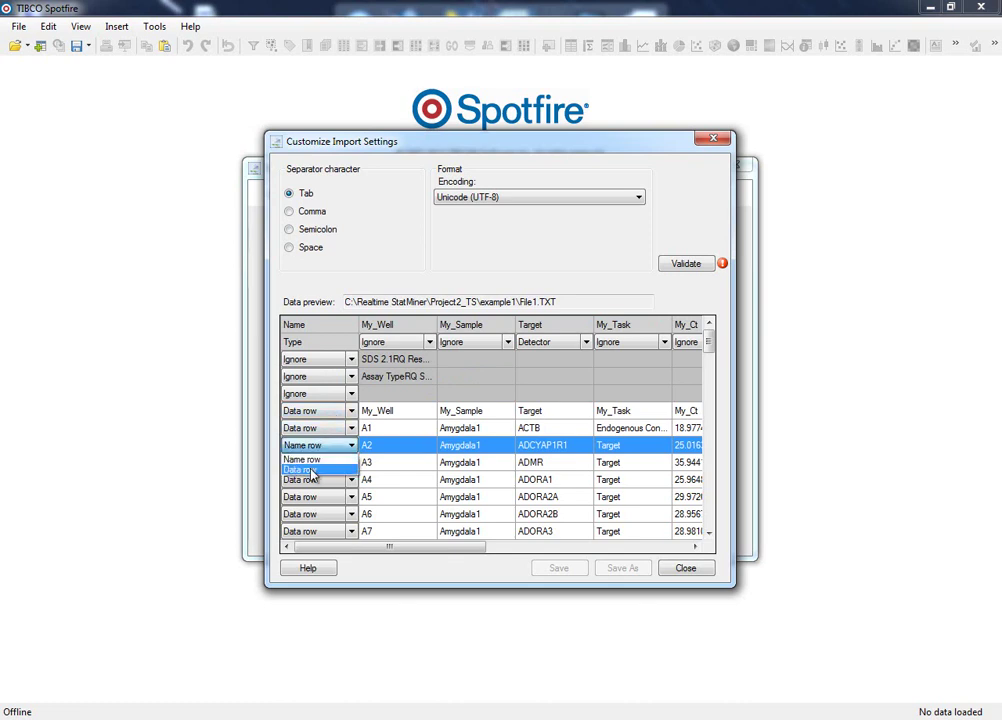
click(305, 469)
click(350, 411)
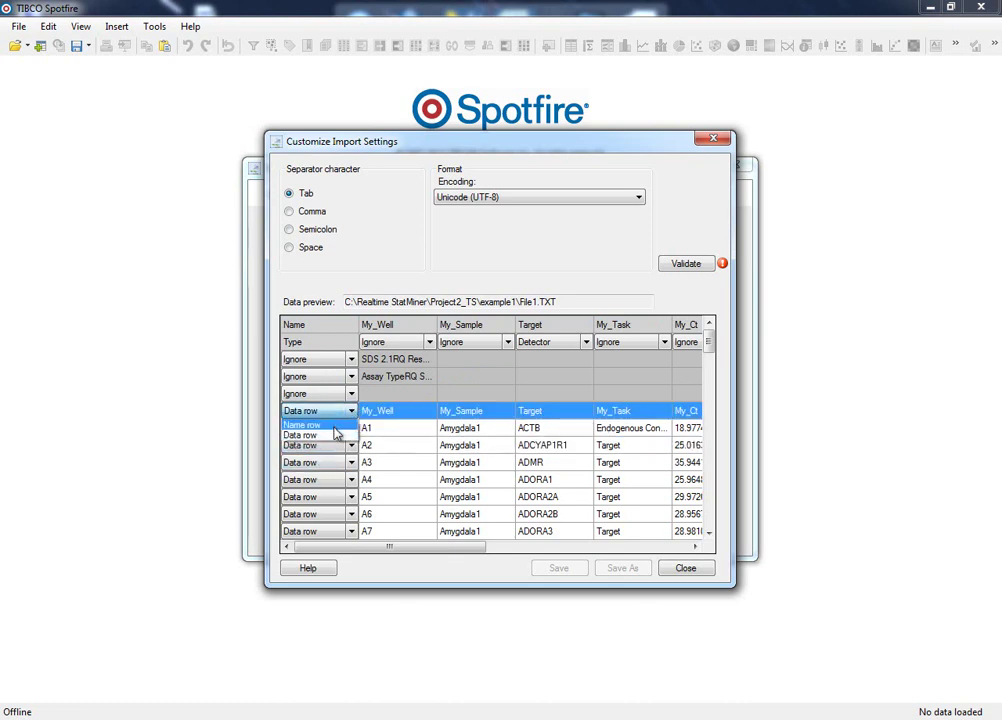
click(340, 425)
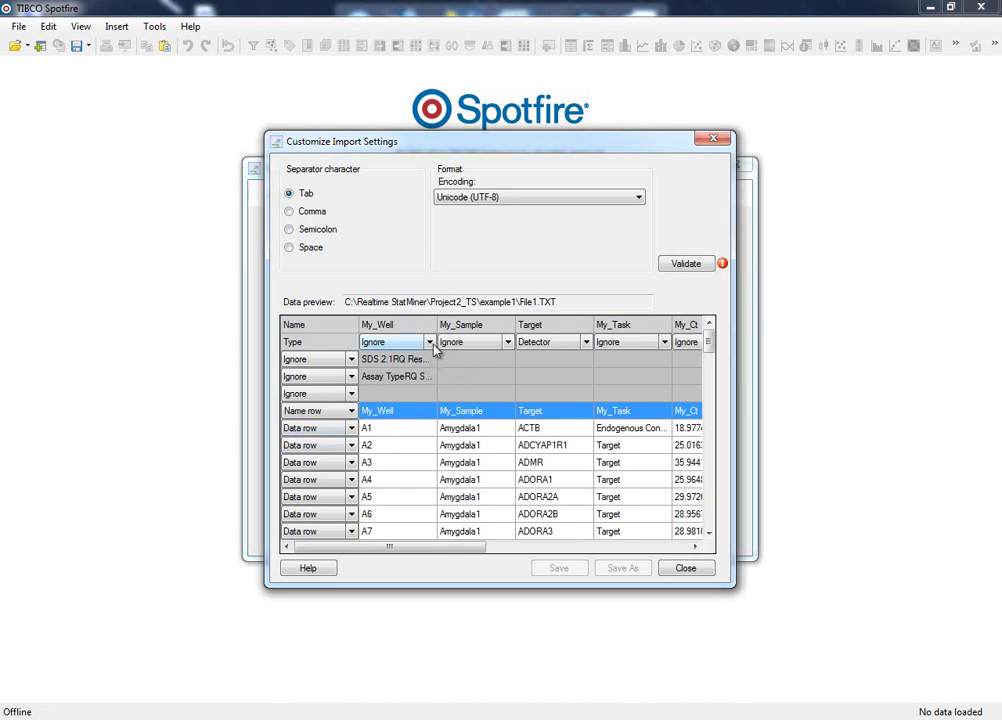
click(429, 343)
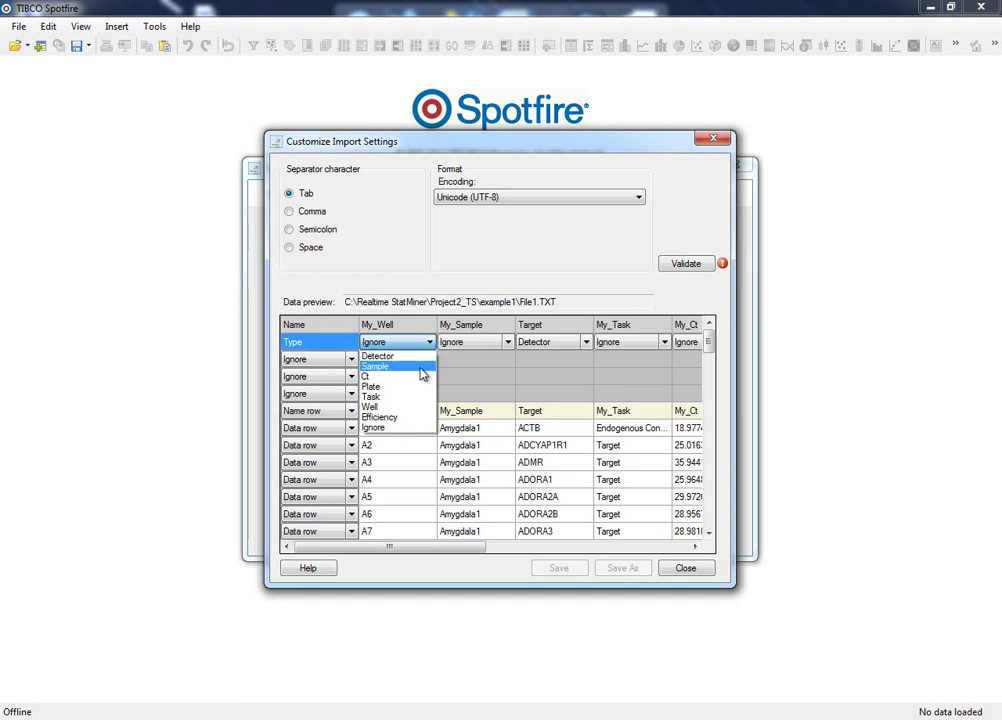
Leave My_Well unchanged and set the My_Sample column's type to Sample
click(411, 428)
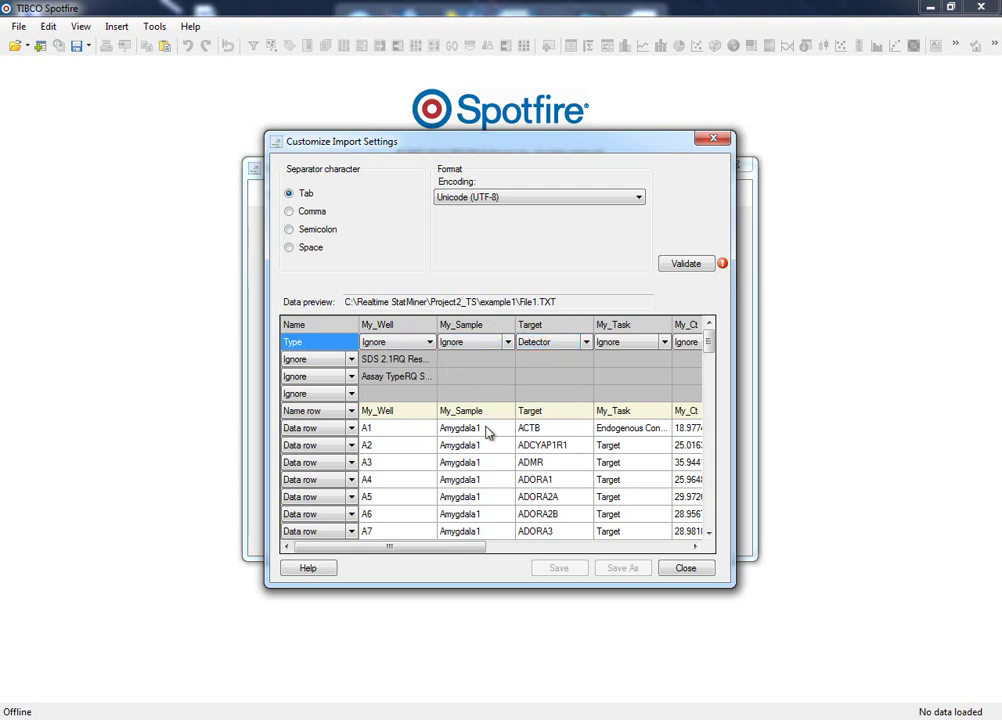
drag(463, 554, 485, 558)
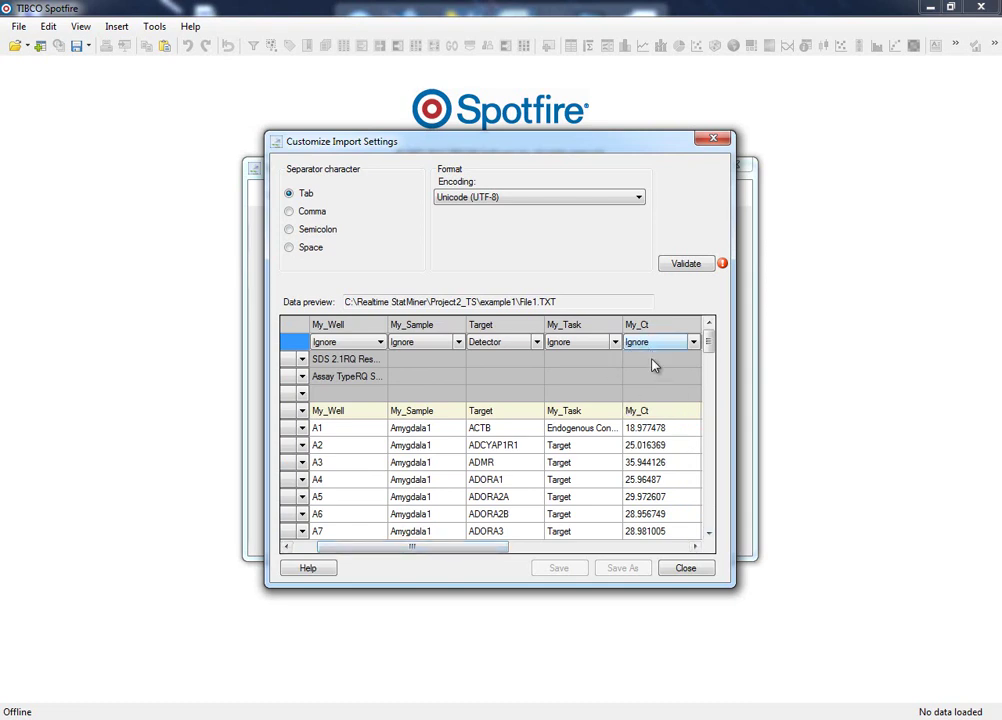
drag(499, 553, 470, 546)
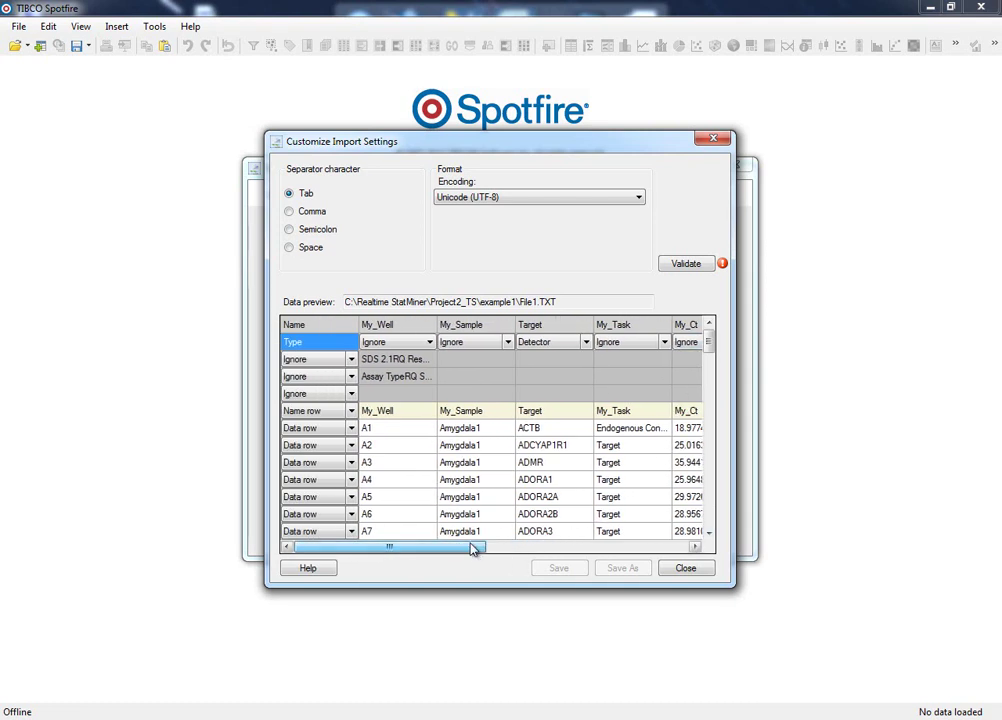
click(508, 343)
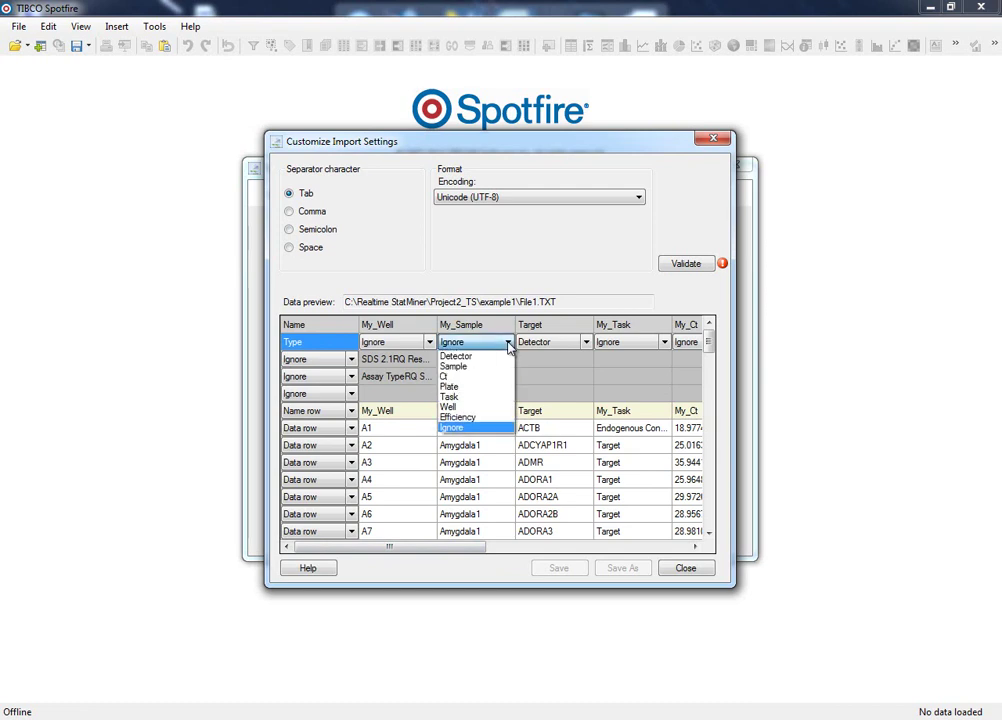
click(494, 369)
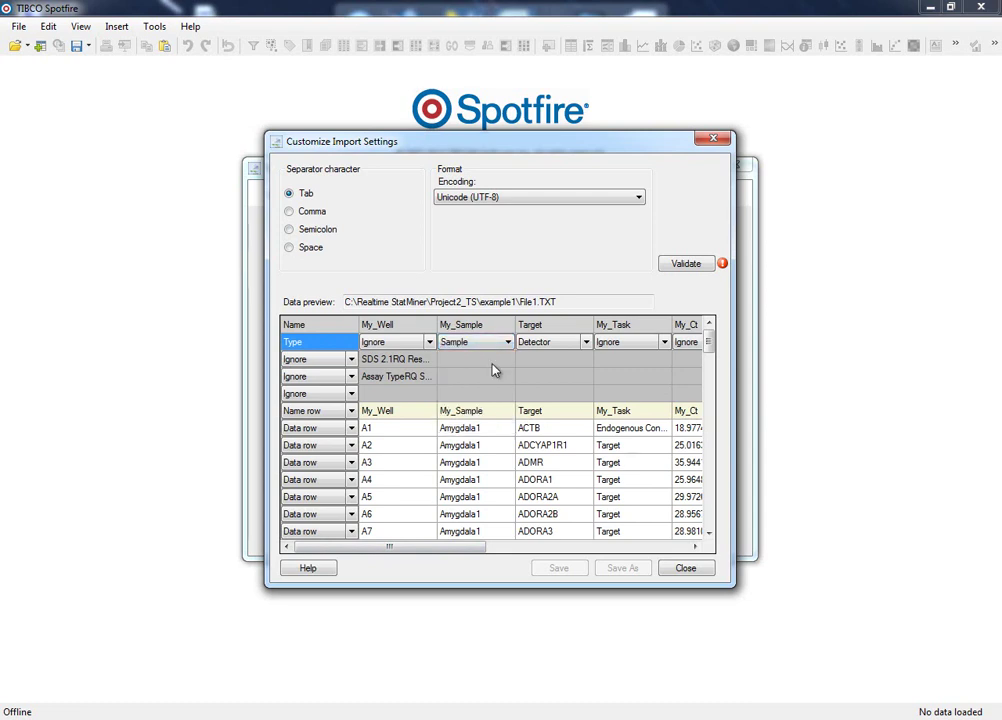
After the 'Ct not defined' warning, type My_Ct as Ct and validate again
click(700, 266)
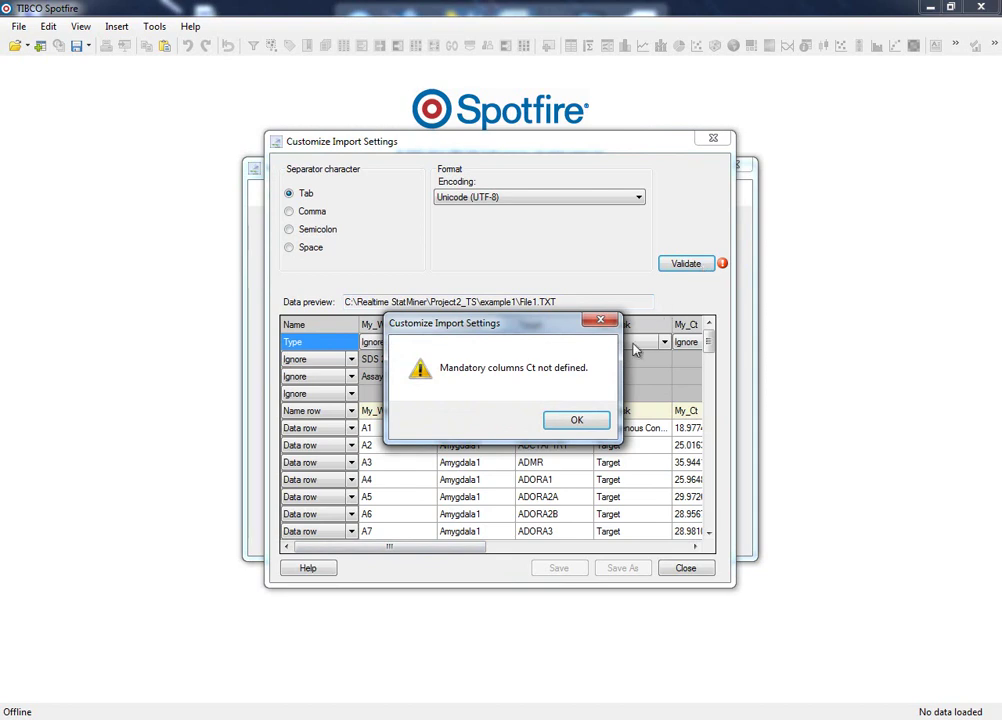
click(584, 421)
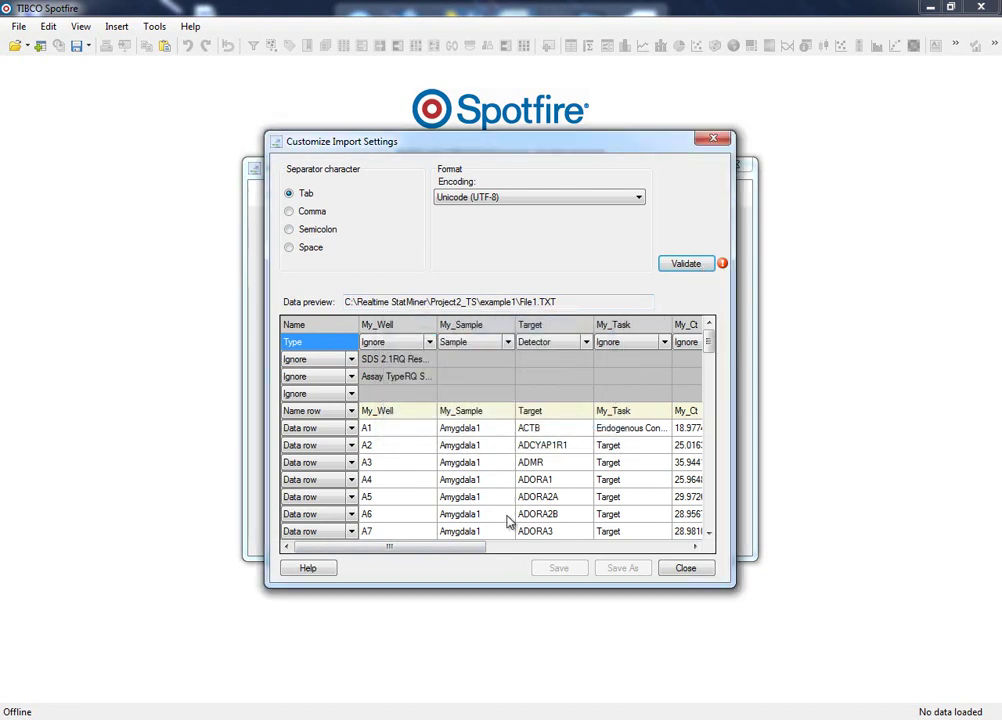
drag(465, 547, 518, 547)
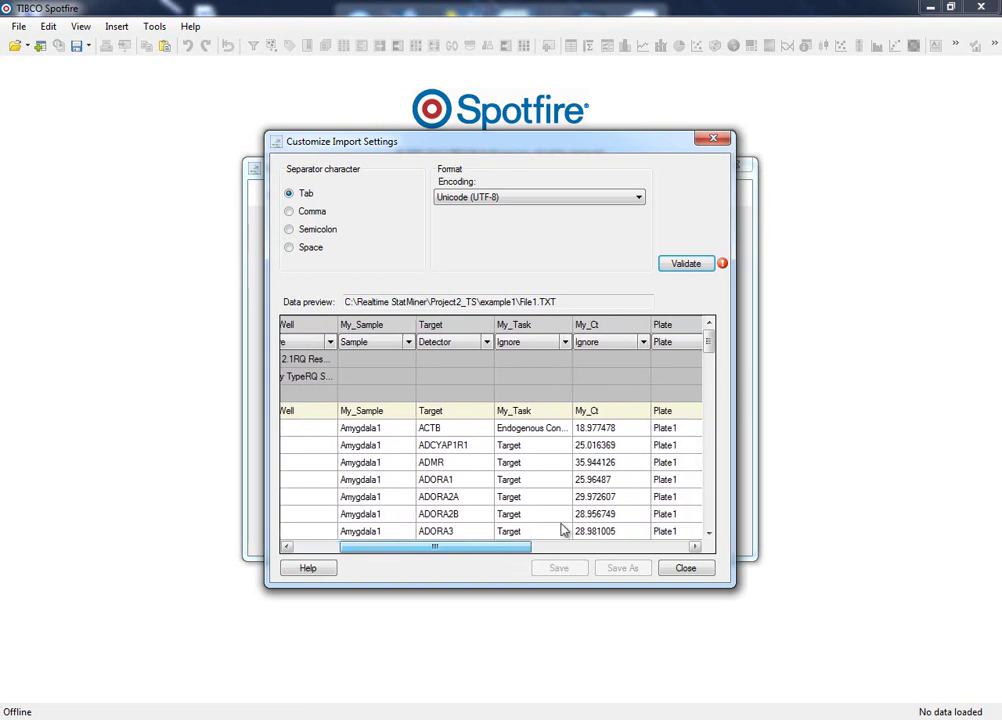
click(644, 342)
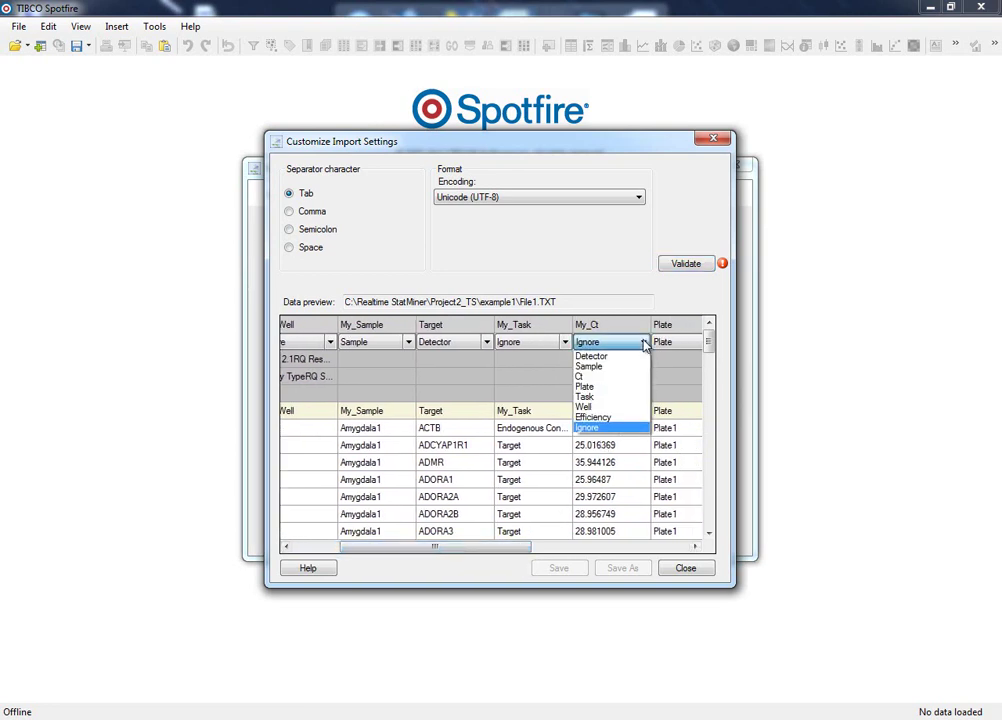
click(633, 377)
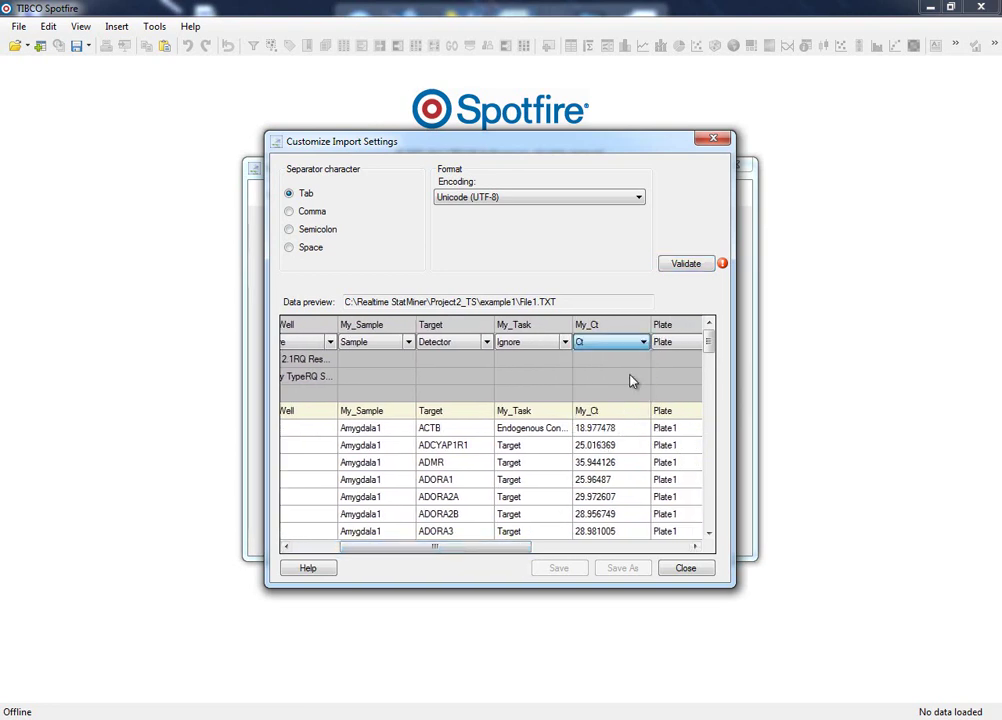
click(688, 268)
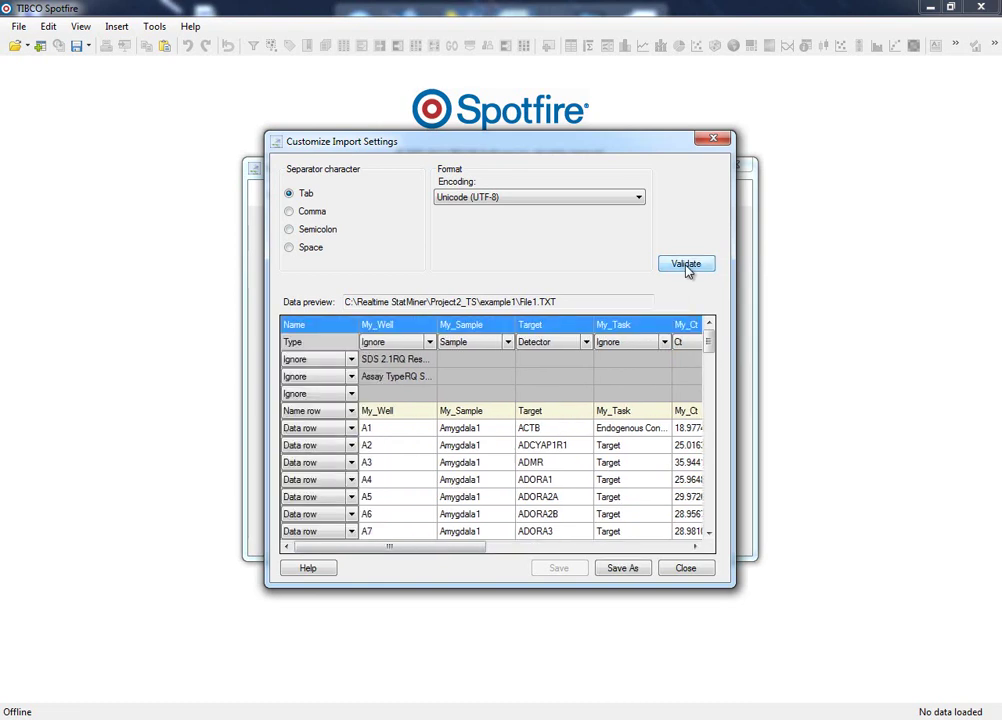
Type My_Well as Well and My_Task as Task, then check that Plate is typed as Plate
click(429, 342)
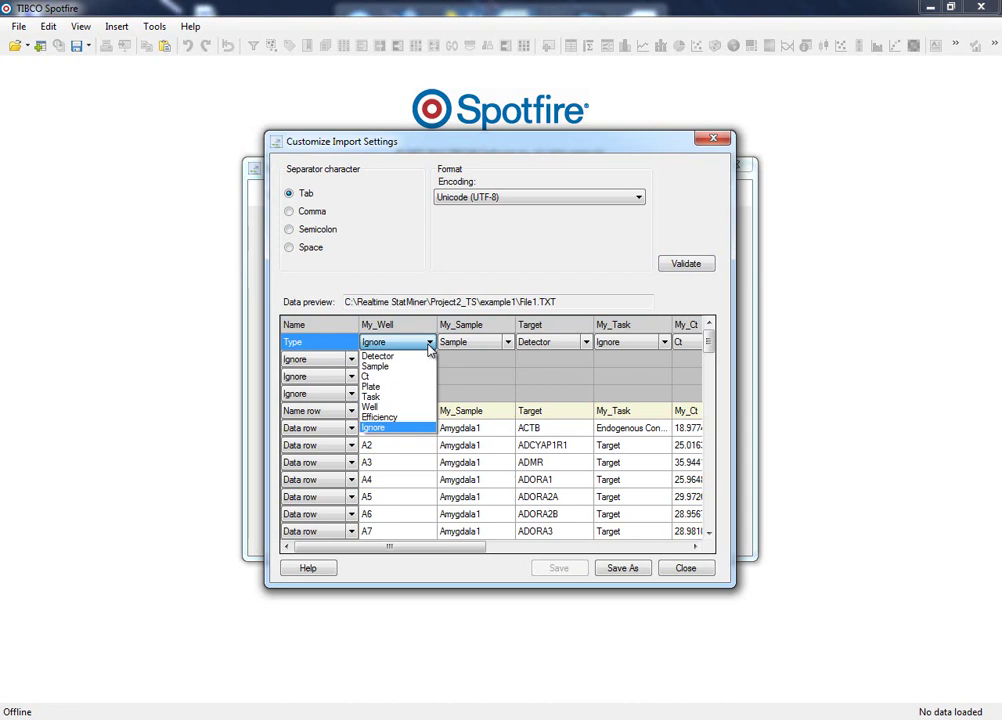
click(416, 409)
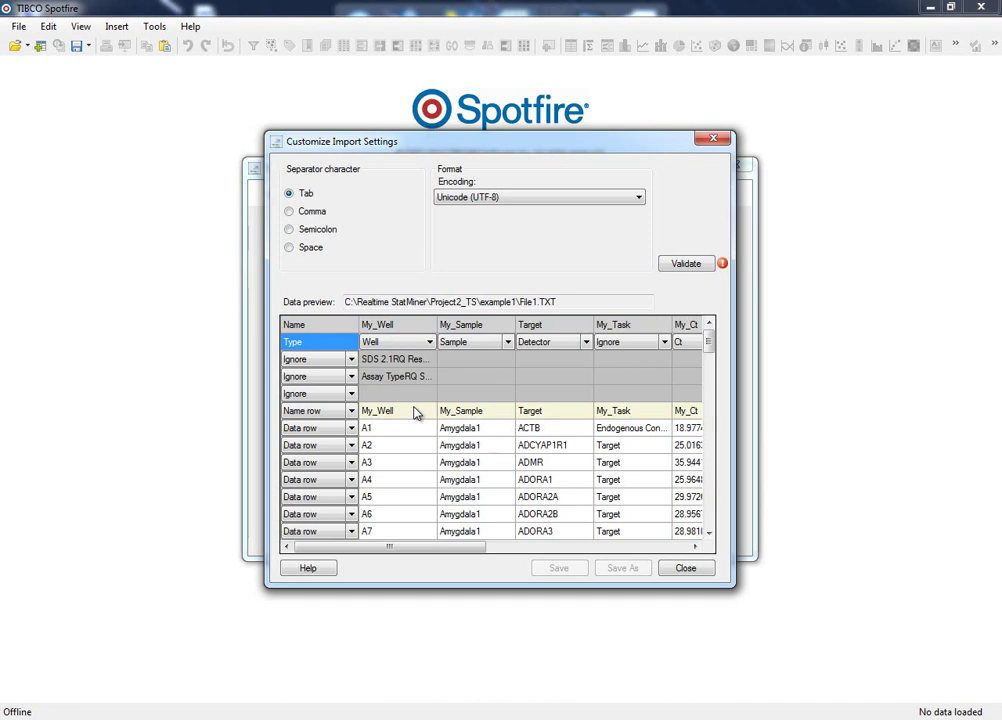
click(664, 342)
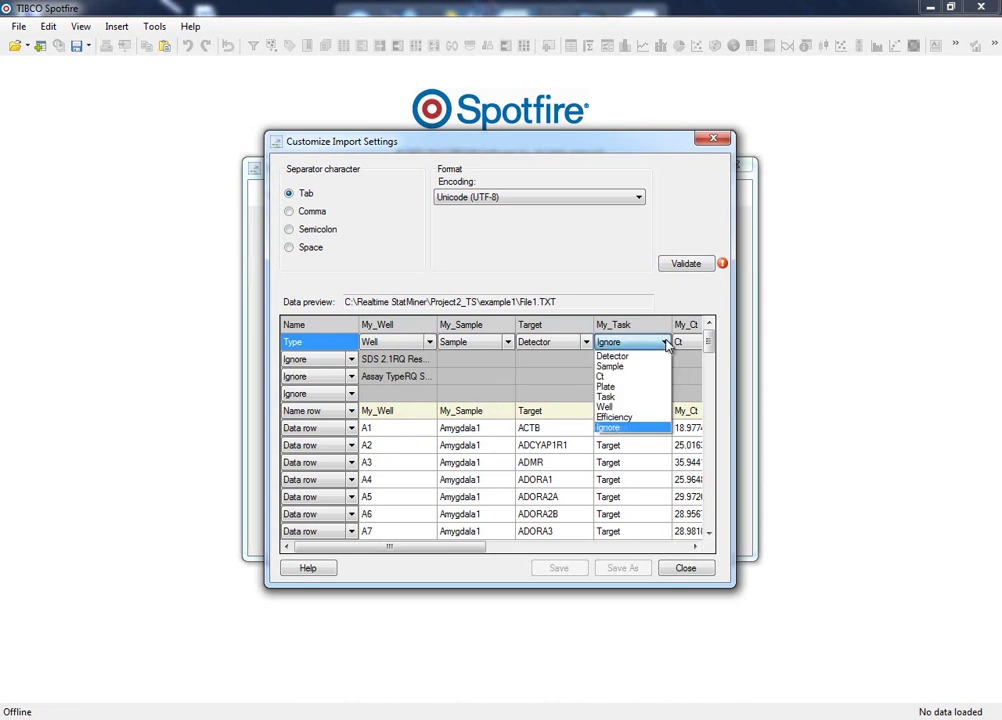
click(643, 398)
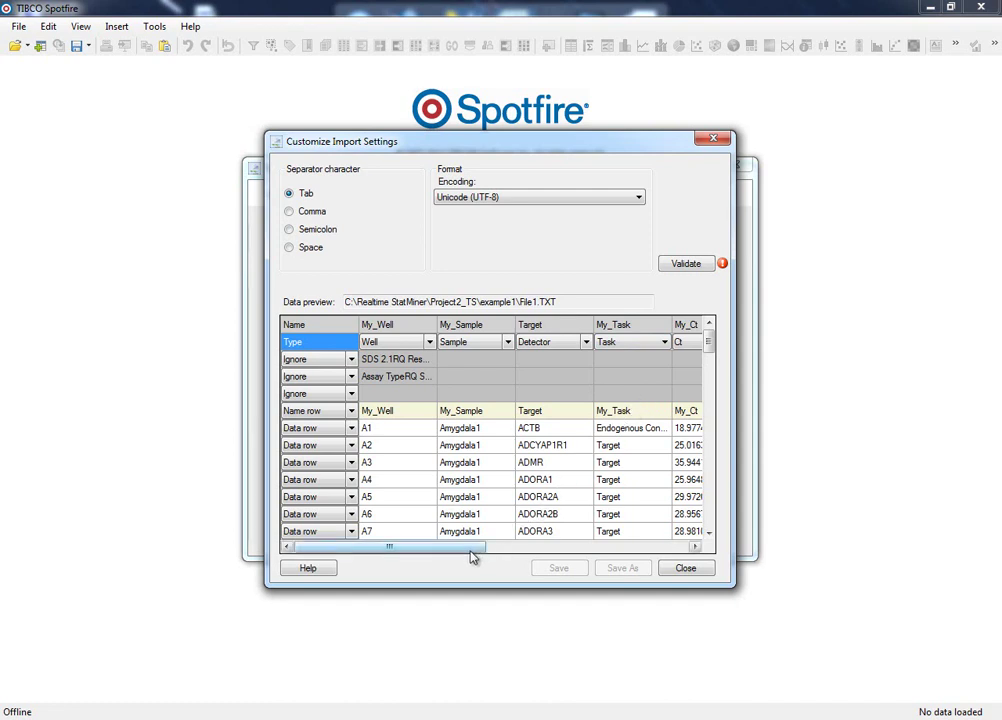
drag(472, 557, 561, 575)
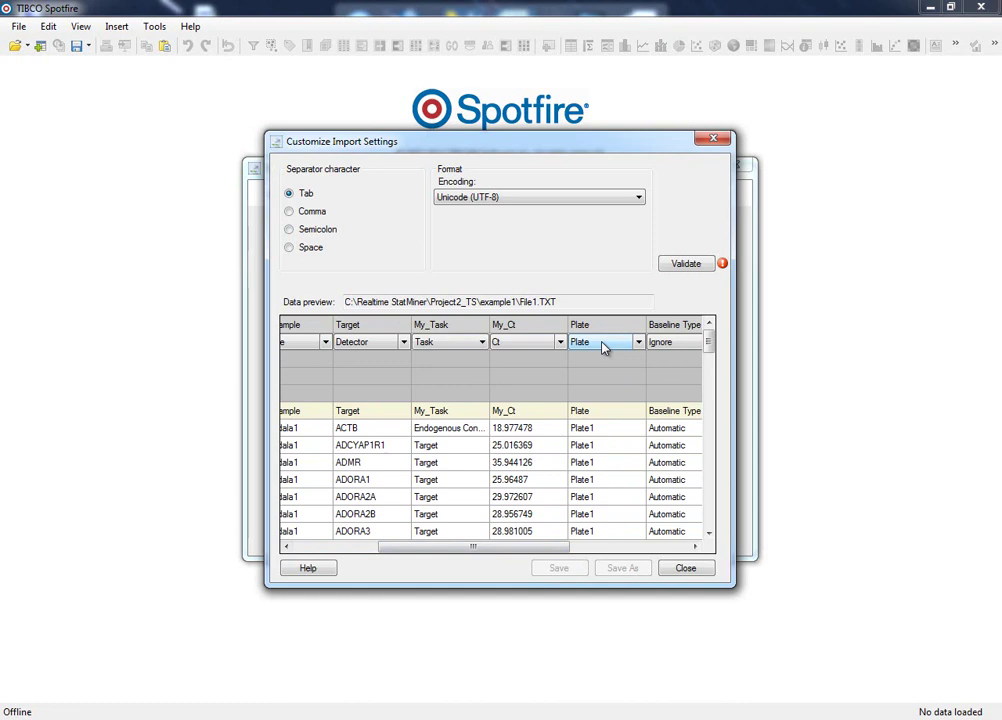
Check the preview's columns and rows, then validate the mapping with no warnings
drag(552, 552, 678, 573)
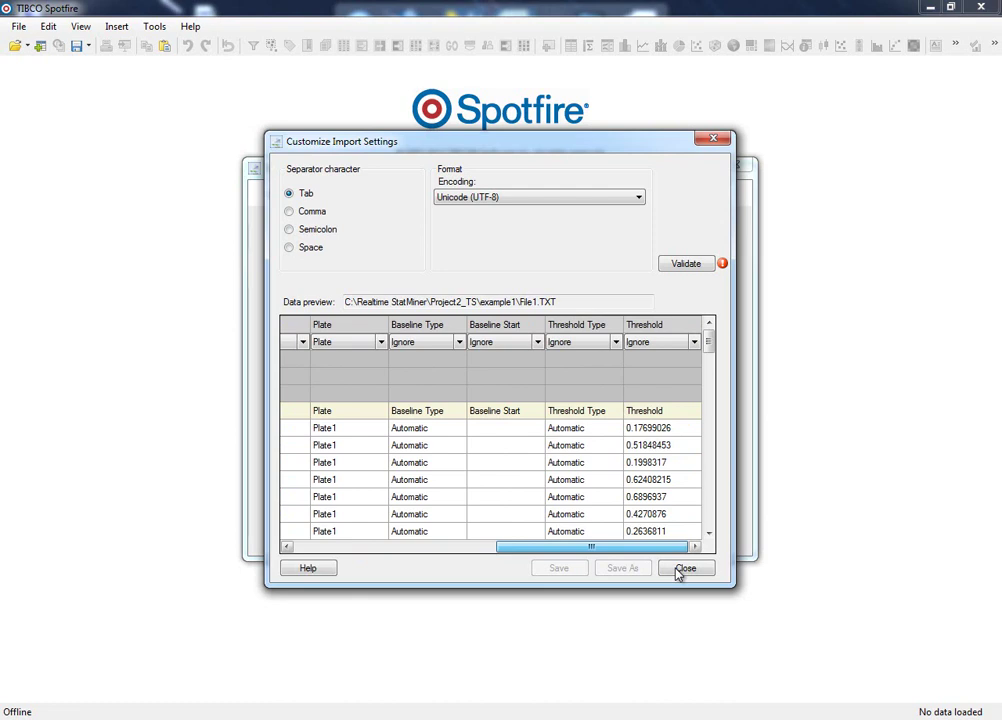
drag(682, 570, 436, 561)
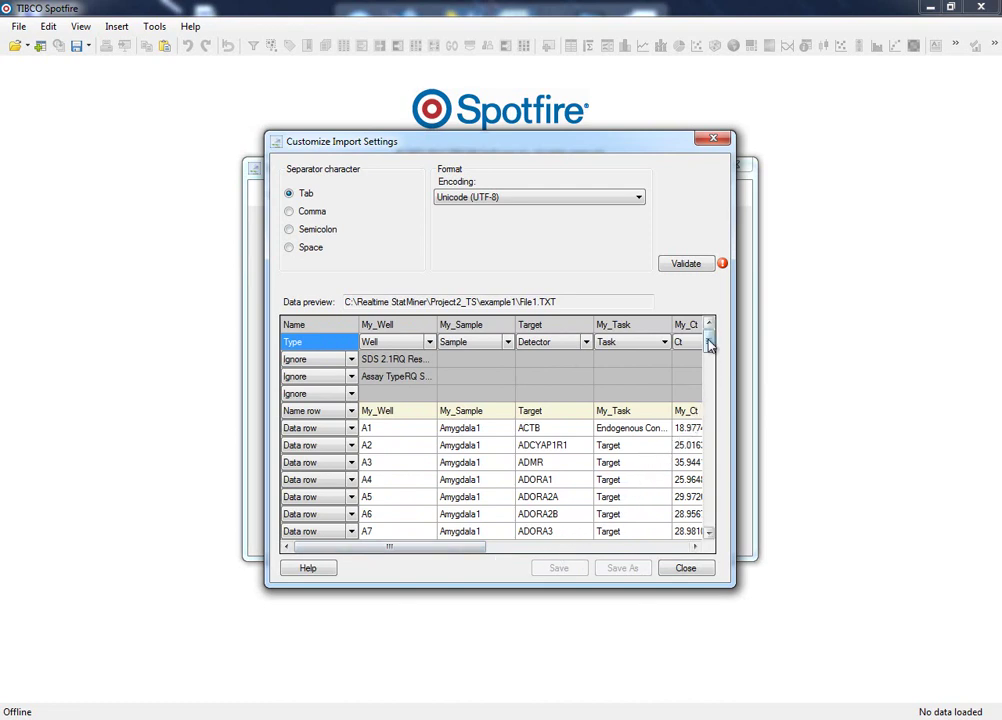
drag(708, 344, 708, 370)
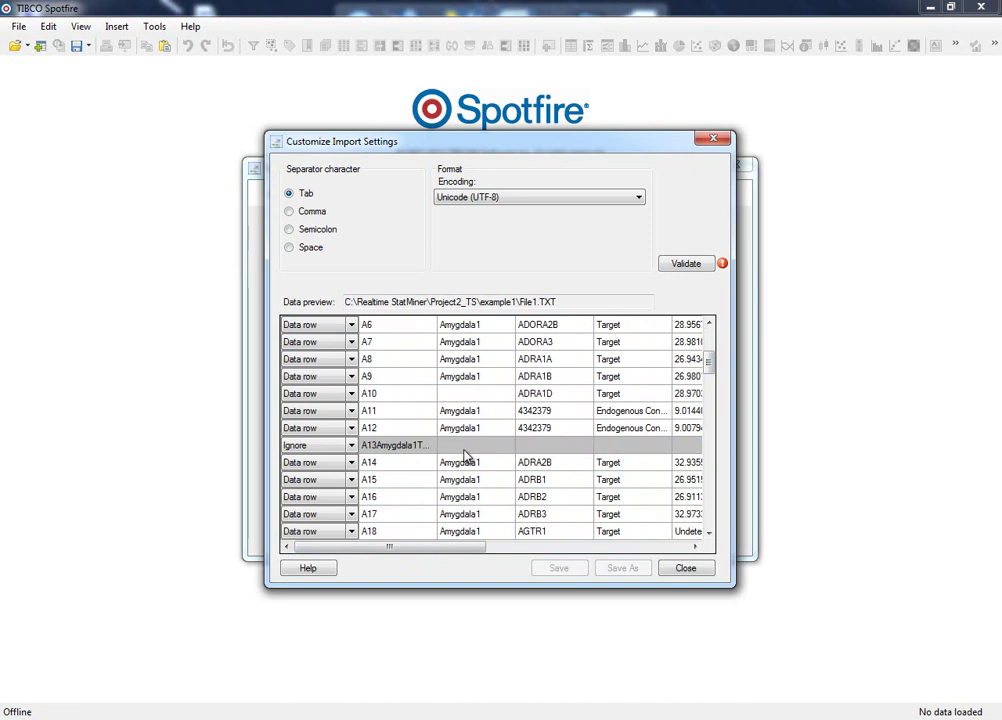
click(686, 264)
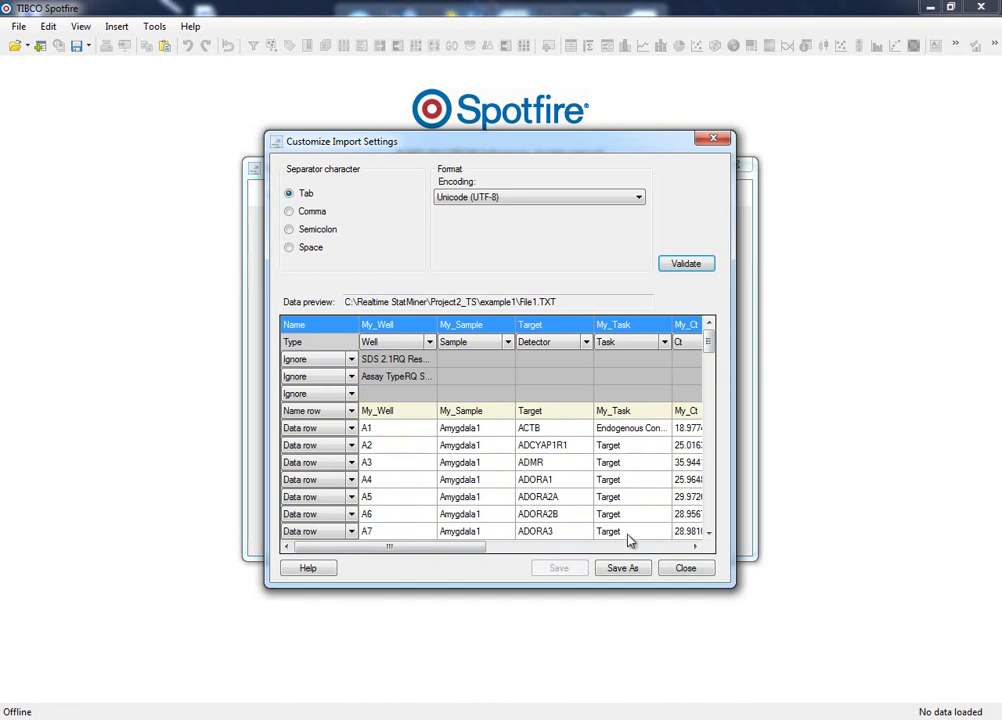
Save the current import settings under the name 'mydata' and keep mydata selected in the Data Format list
click(610, 568)
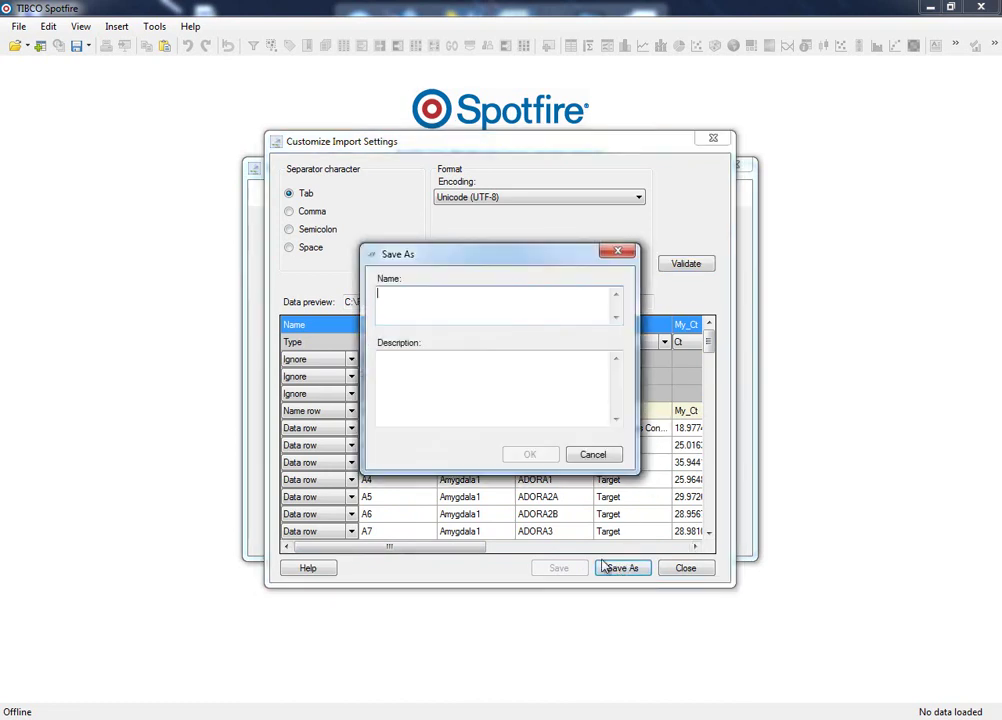
text(mydata)
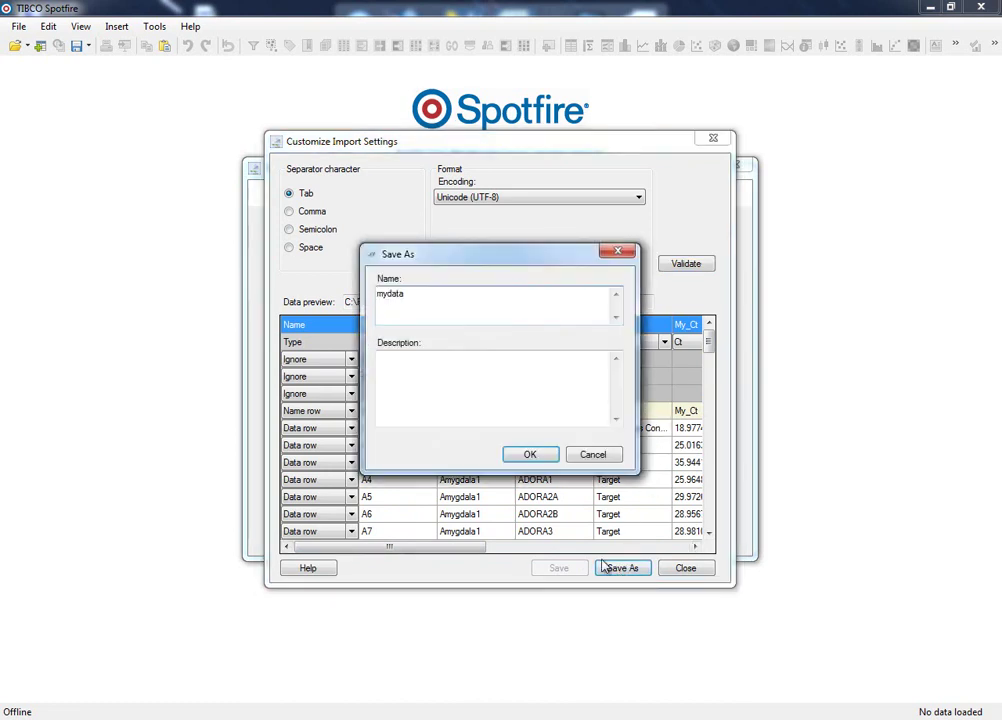
click(525, 456)
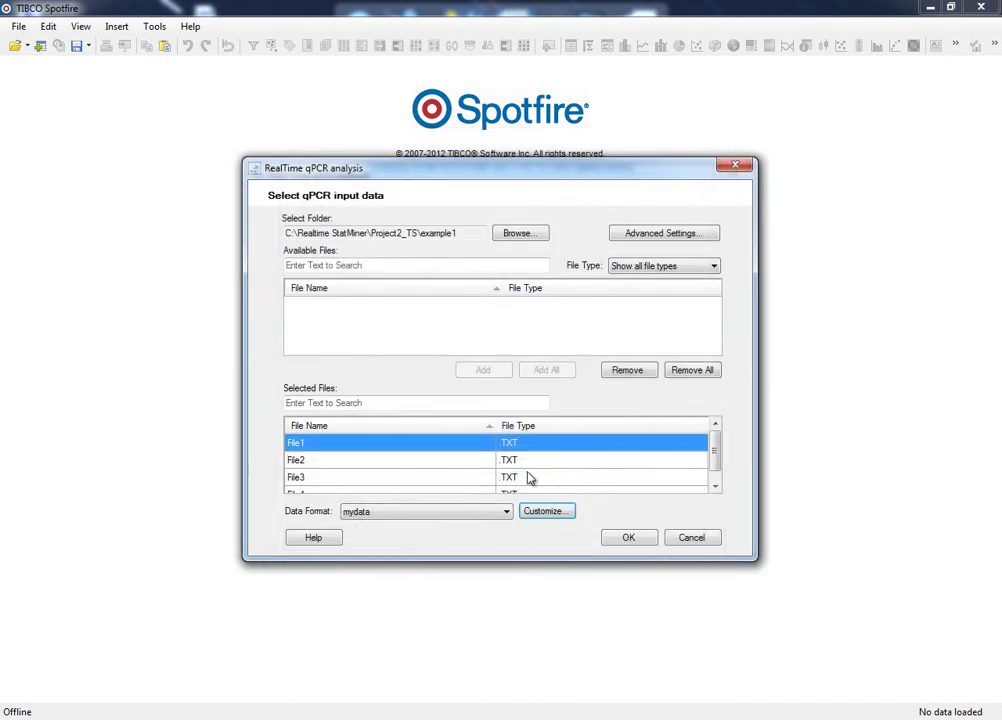
click(503, 513)
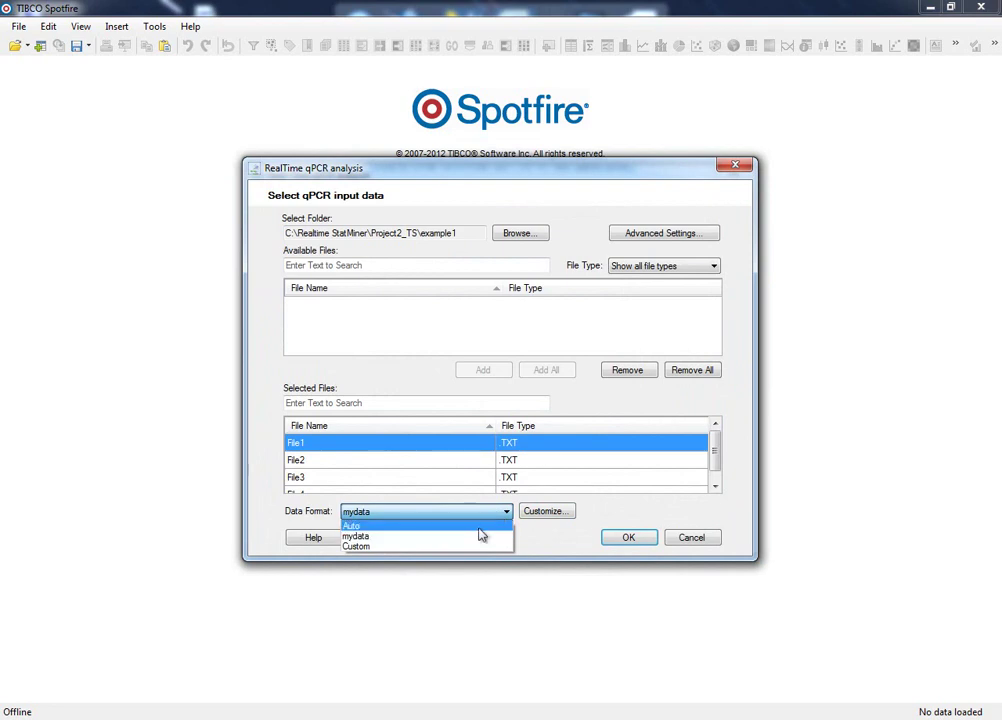
click(467, 539)
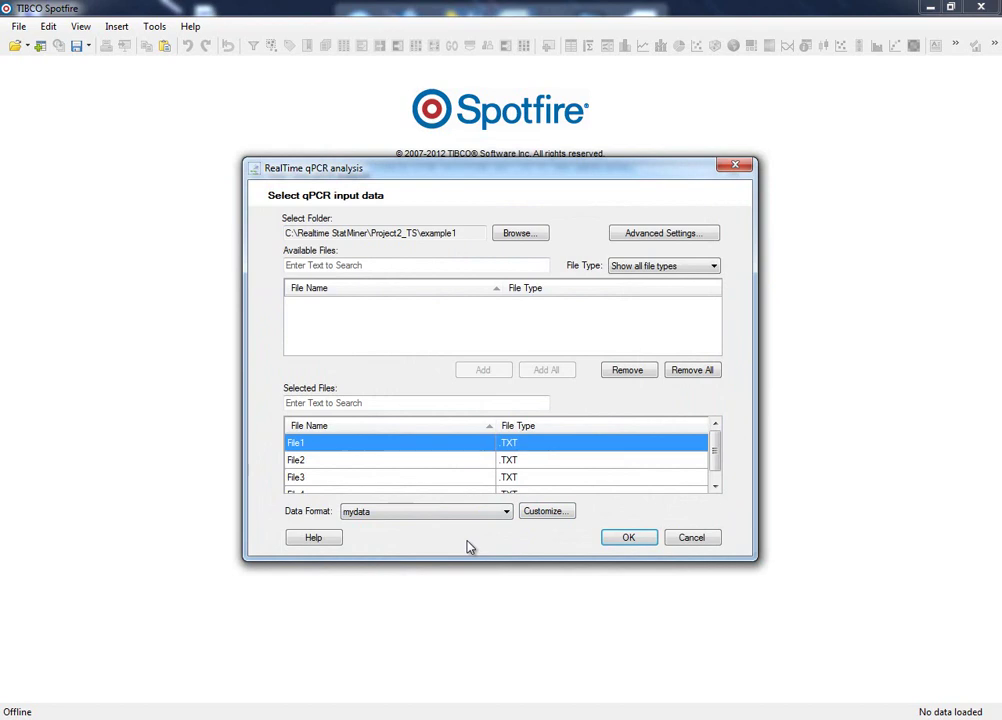
Load the four qPCR files using the mydata format and bring up the Plate1 sample information
click(622, 539)
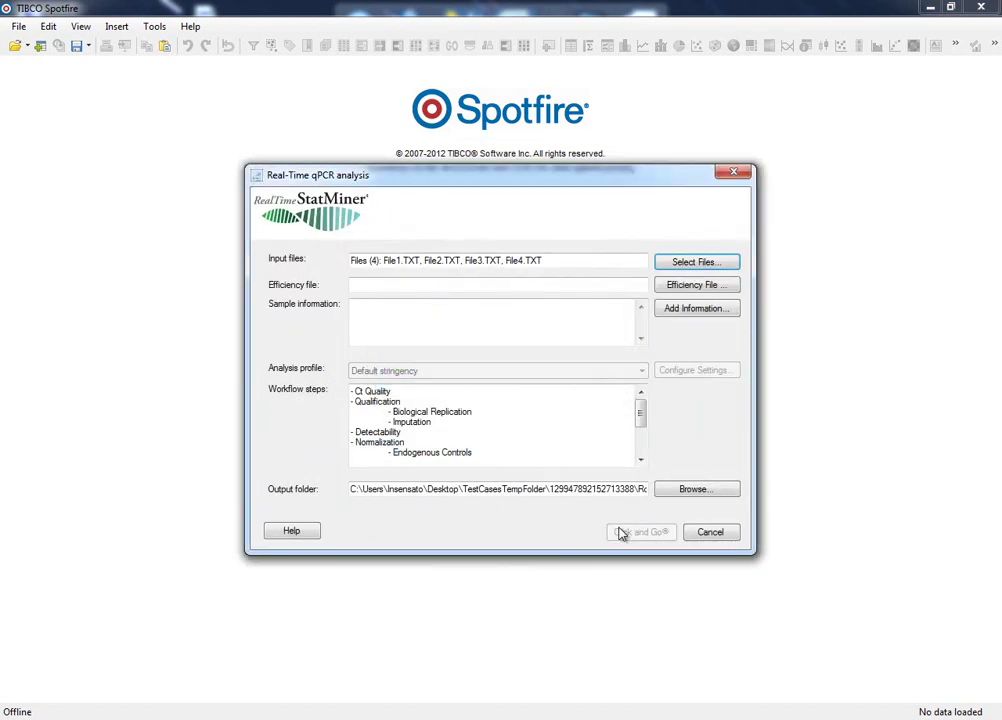
click(696, 309)
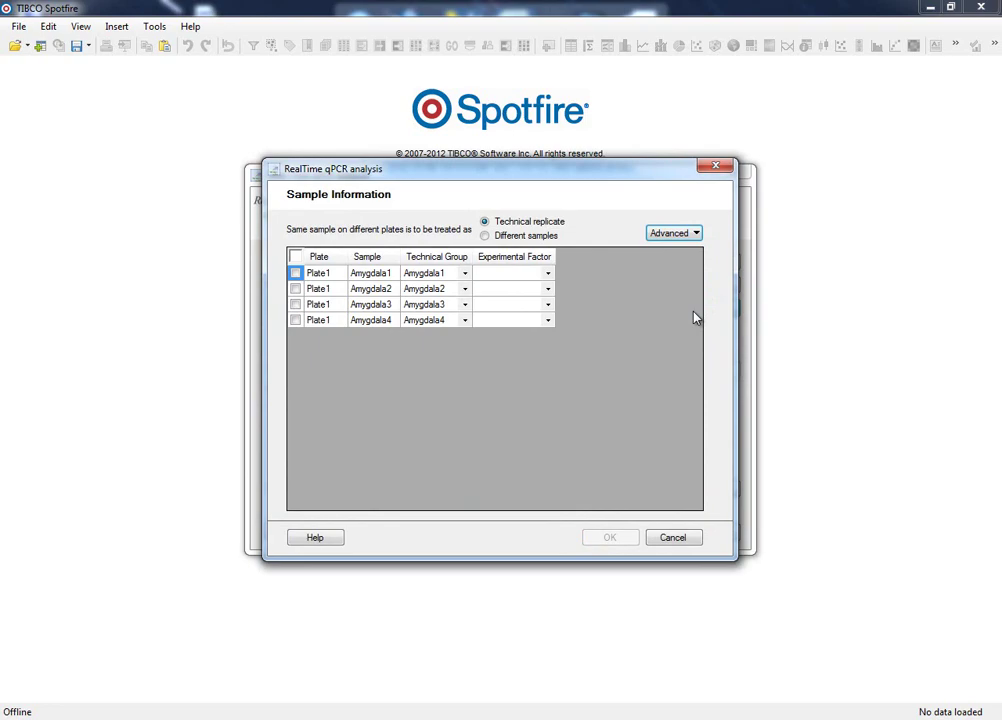